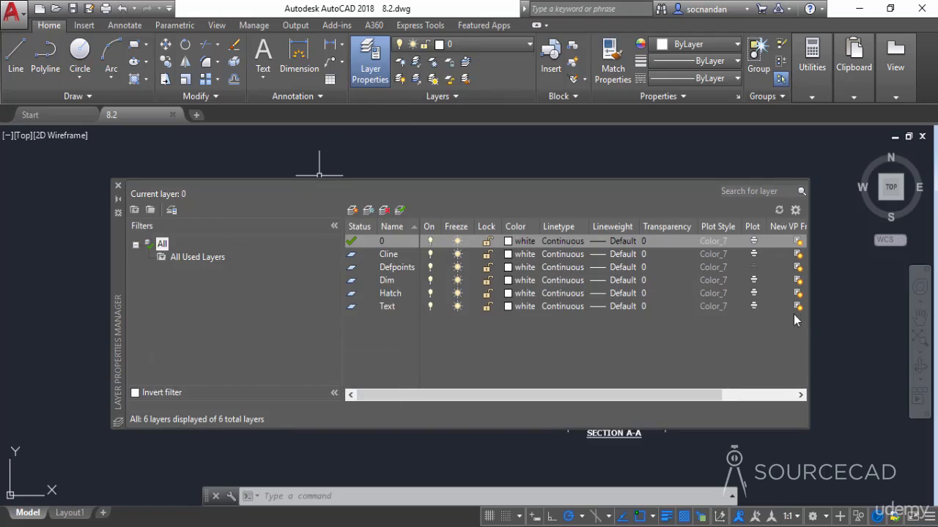
- Narrow the layer properties palette, try collapsing and docking it, and return it to floating over the plan view
{"action": "mouse_move", "coordinate": [809, 320]}
{"action": "left_mouse_down"}
{"action": "mouse_move", "coordinate": [477, 359]}
{"action": "mouse_move", "coordinate": [530, 354]}
{"action": "left_mouse_up"}
{"action": "left_click", "coordinate": [118, 199]}
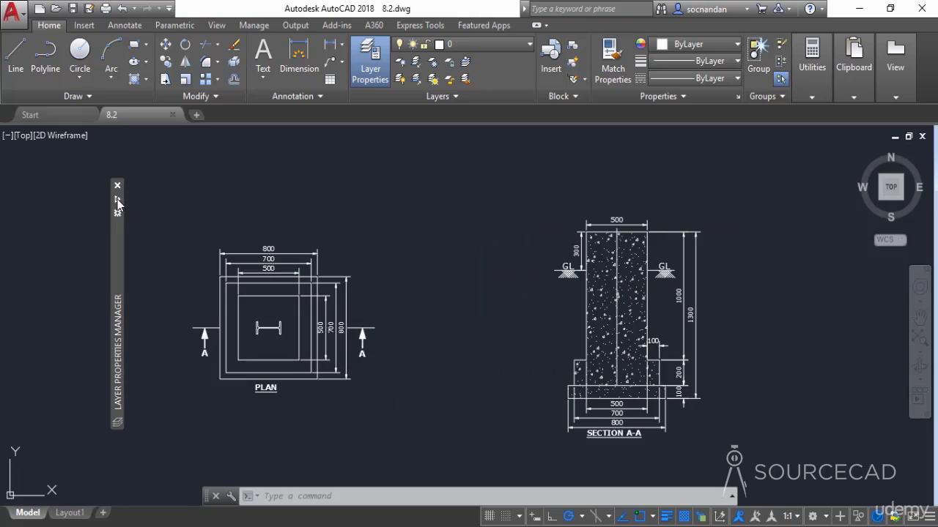
{"action": "mouse_move", "coordinate": [118, 242]}
{"action": "left_mouse_down"}
{"action": "mouse_move", "coordinate": [95, 228]}
{"action": "mouse_move", "coordinate": [2, 232]}
{"action": "left_mouse_up"}
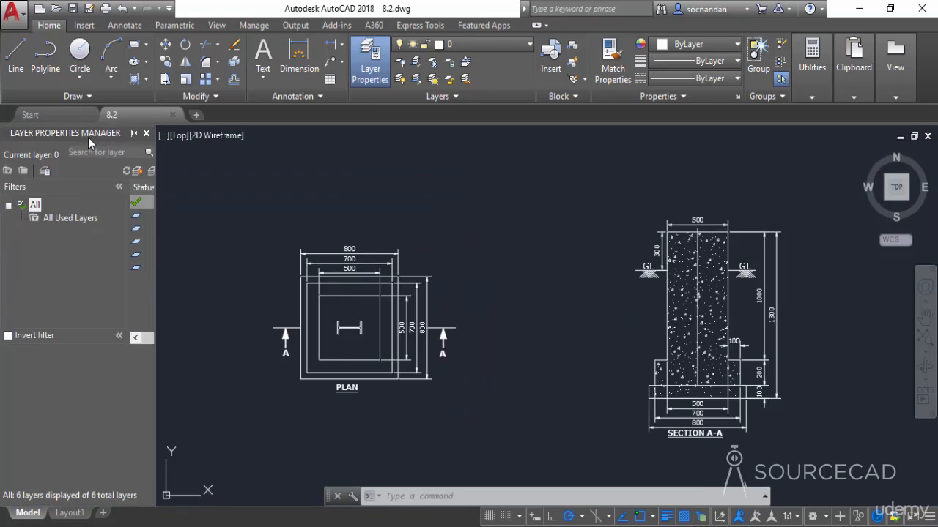
{"action": "mouse_move", "coordinate": [81, 132]}
{"action": "left_mouse_down"}
{"action": "mouse_move", "coordinate": [108, 157]}
{"action": "mouse_move", "coordinate": [326, 211]}
{"action": "left_mouse_up"}
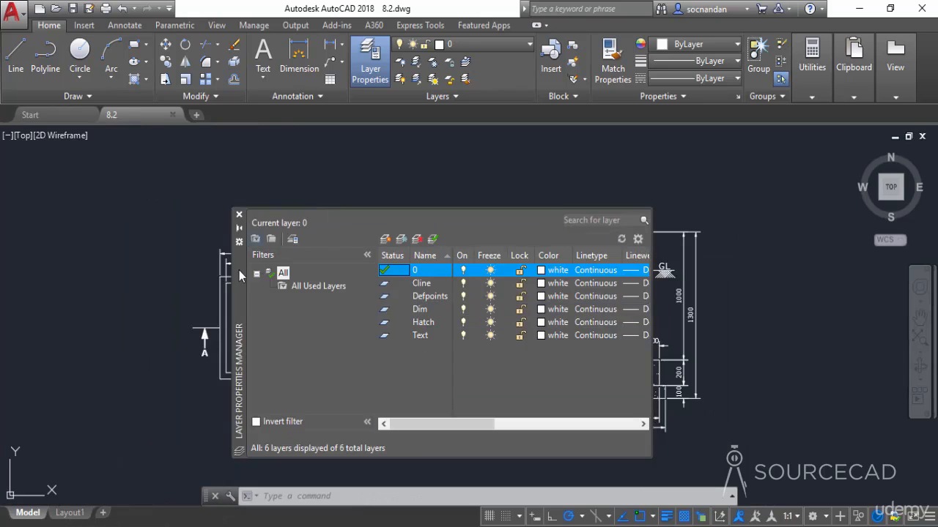
{"action": "mouse_move", "coordinate": [225, 267]}
{"action": "left_mouse_down"}
{"action": "mouse_move", "coordinate": [166, 245]}
{"action": "mouse_move", "coordinate": [112, 244]}
{"action": "left_mouse_up"}
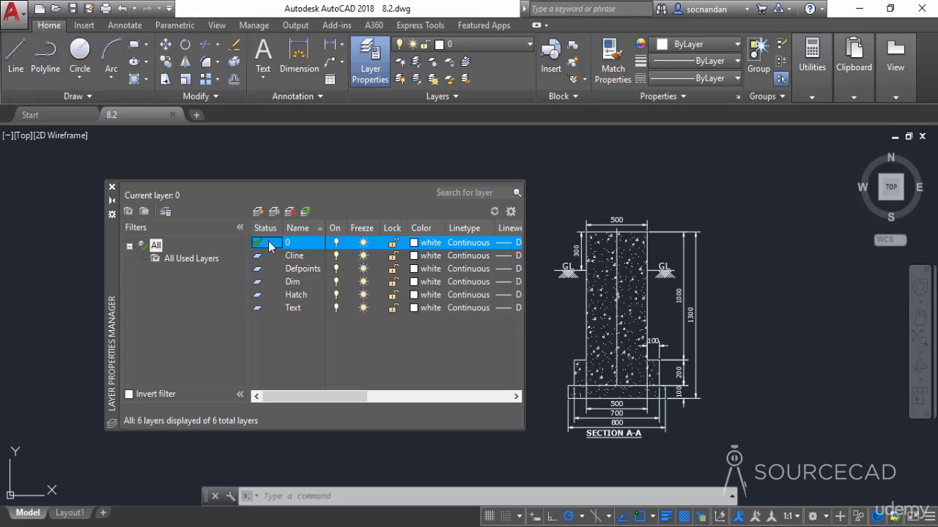
- Make Dim the current layer and widen the layer properties palette to show the full Lineweight column
{"action": "left_click", "coordinate": [285, 280]}
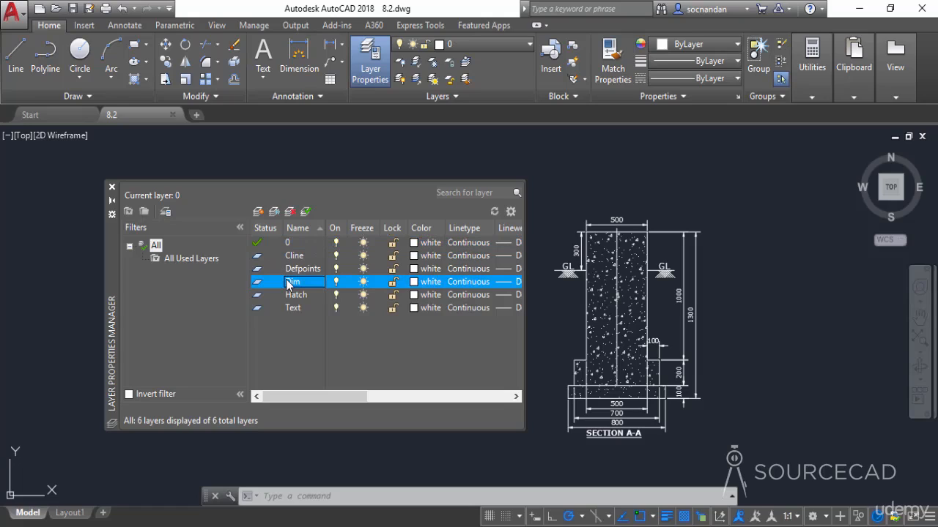
{"action": "left_click", "coordinate": [306, 212]}
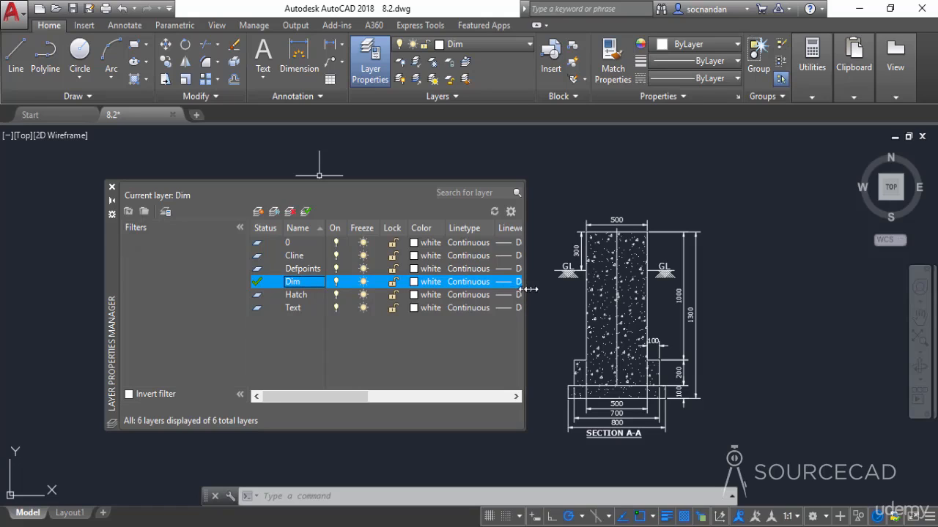
{"action": "left_click_drag", "start_coordinate": [524, 289], "coordinate": [557, 289]}
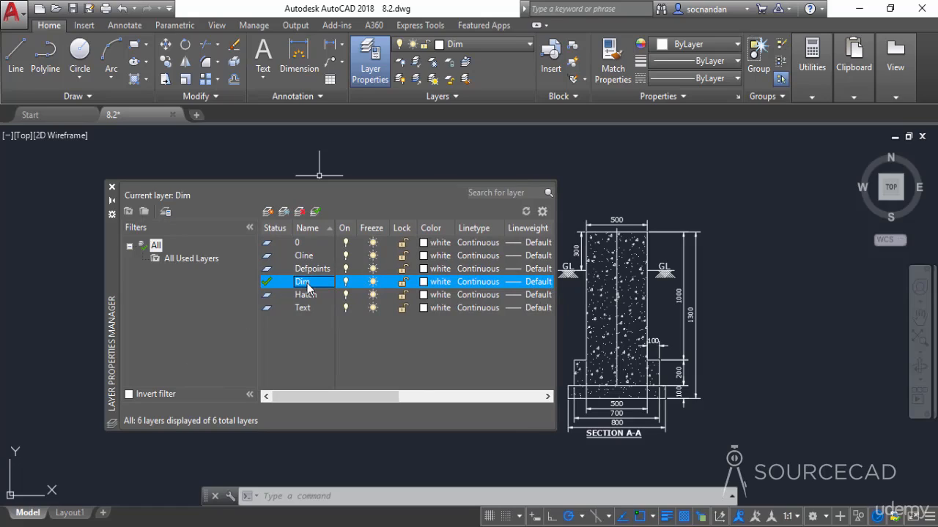
- Collapse the layer palette and draw a circle with a radius of about 310 between the plan and the section
{"action": "left_click", "coordinate": [113, 202]}
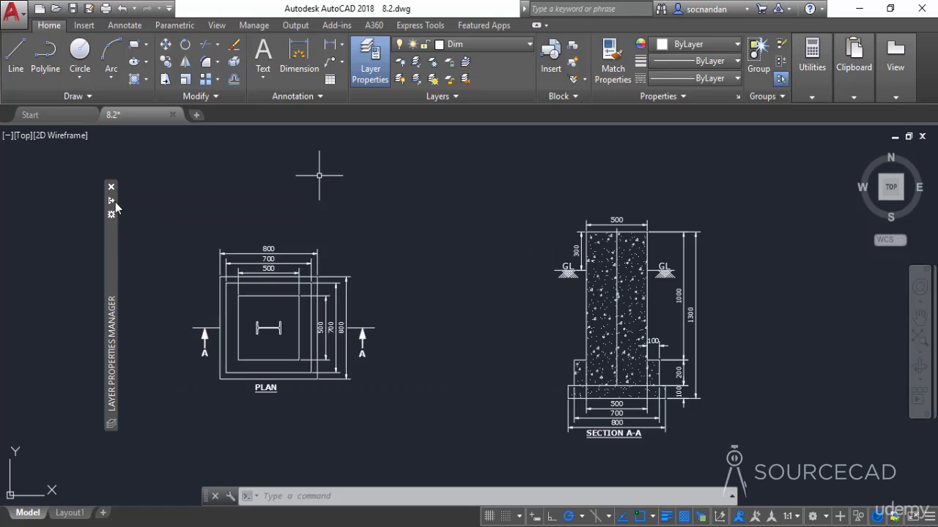
{"action": "left_click", "coordinate": [81, 50]}
{"action": "left_click", "coordinate": [461, 255]}
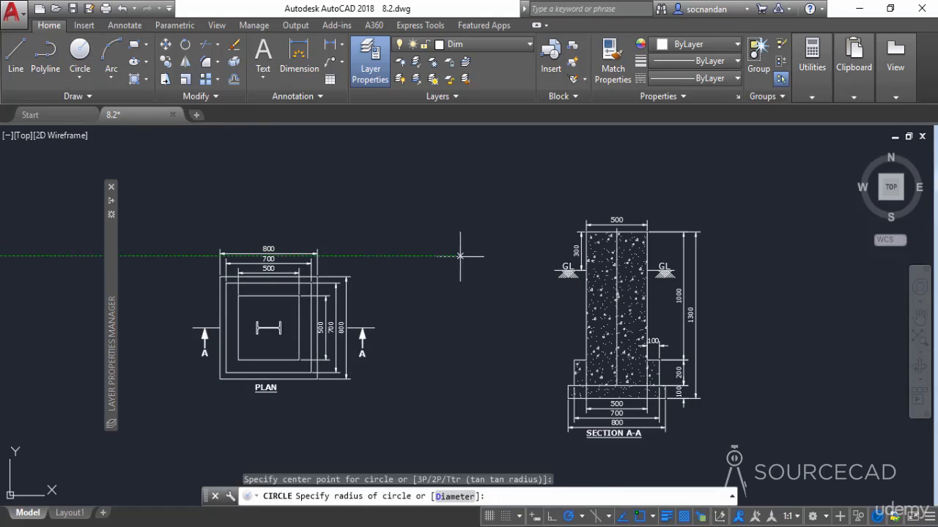
{"action": "left_click", "coordinate": [461, 296]}
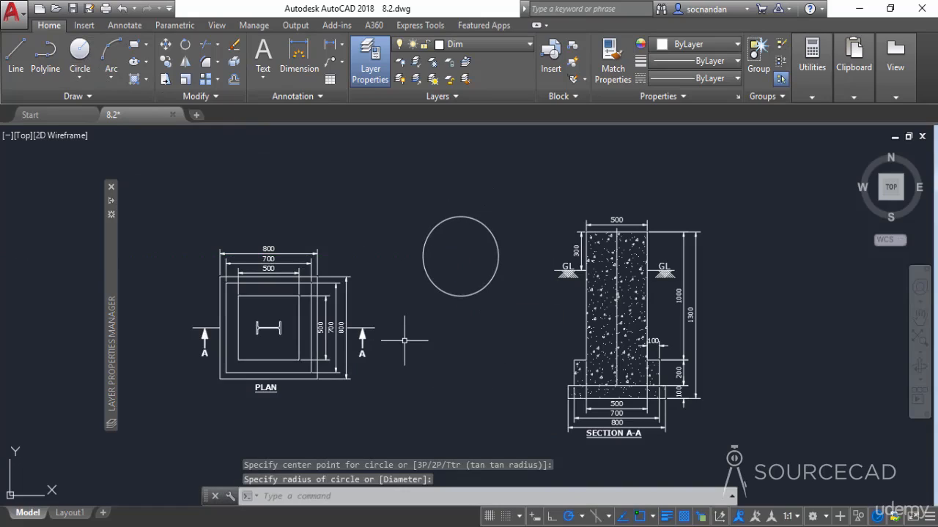
- Check which layers the new circle, the plan's inner square and the PLAN title are on
{"action": "left_click", "coordinate": [423, 261]}
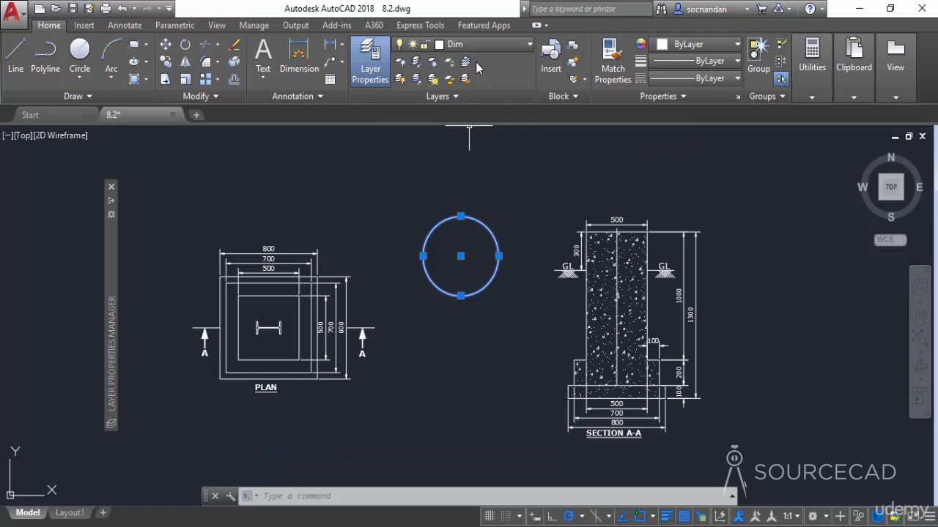
{"action": "key", "text": "Escape"}
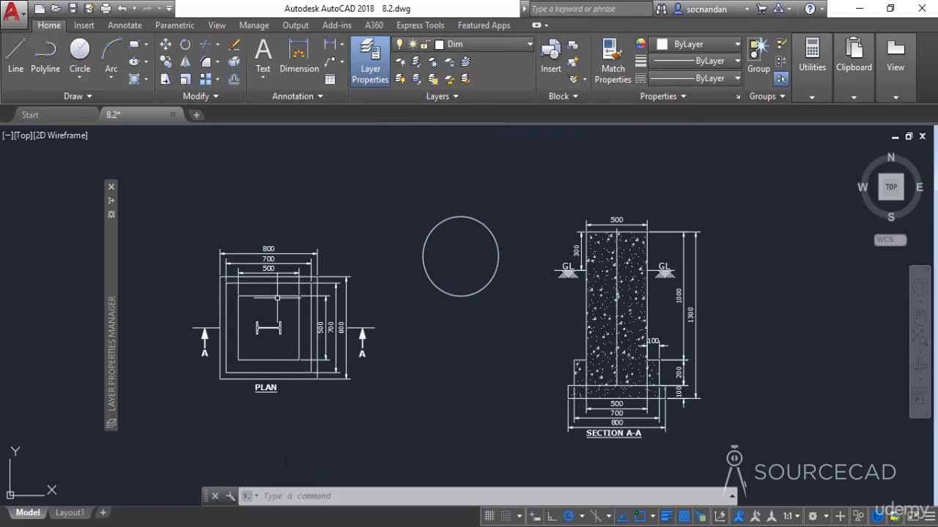
{"action": "left_click", "coordinate": [278, 295]}
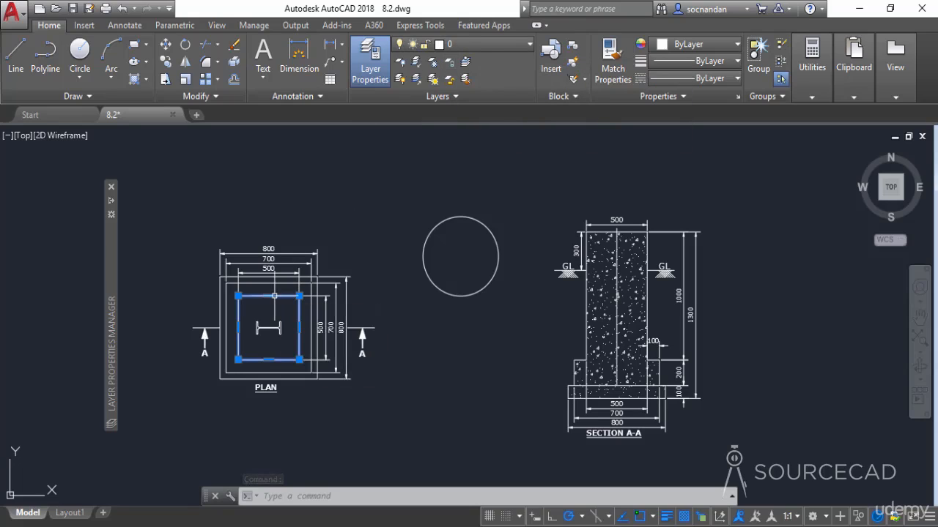
{"action": "key", "text": "Escape"}
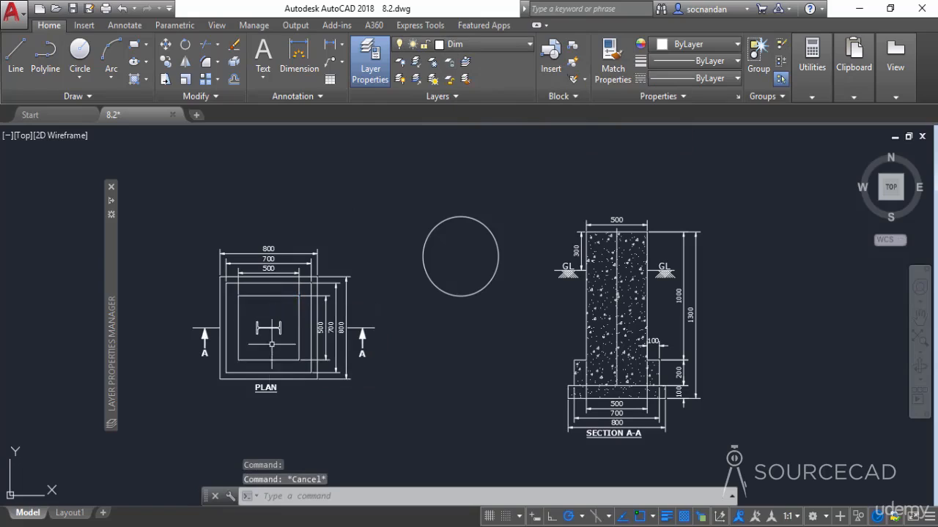
{"action": "left_click", "coordinate": [268, 387]}
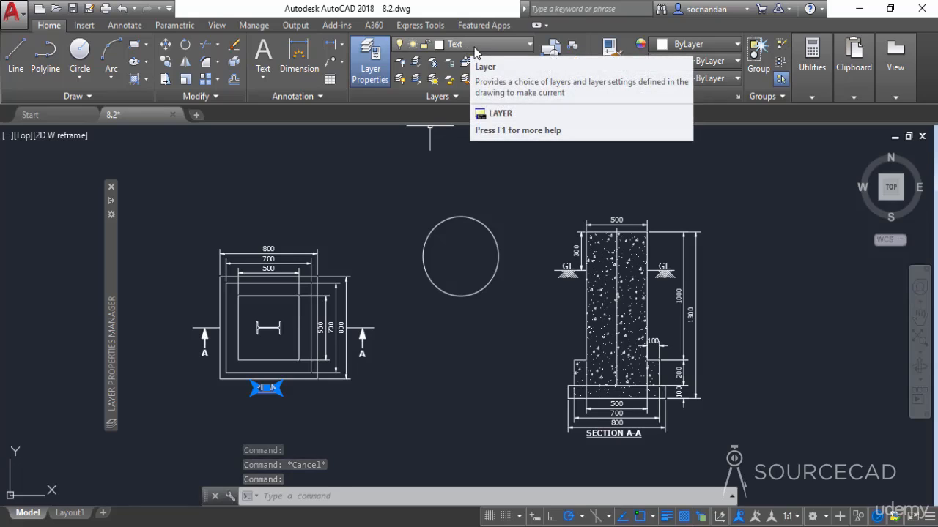
{"action": "key", "text": "Escape"}
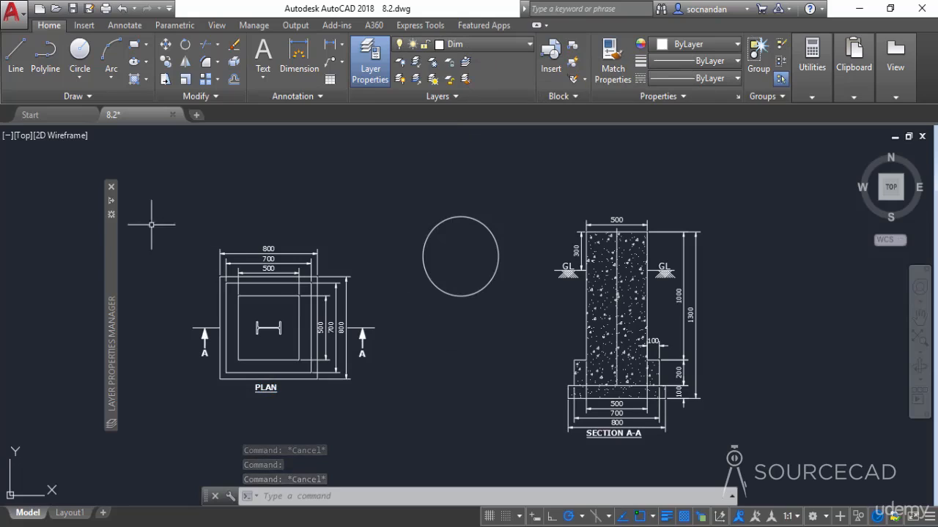
- Expand the layer properties palette and make Cline the current layer
{"action": "left_click", "coordinate": [111, 203]}
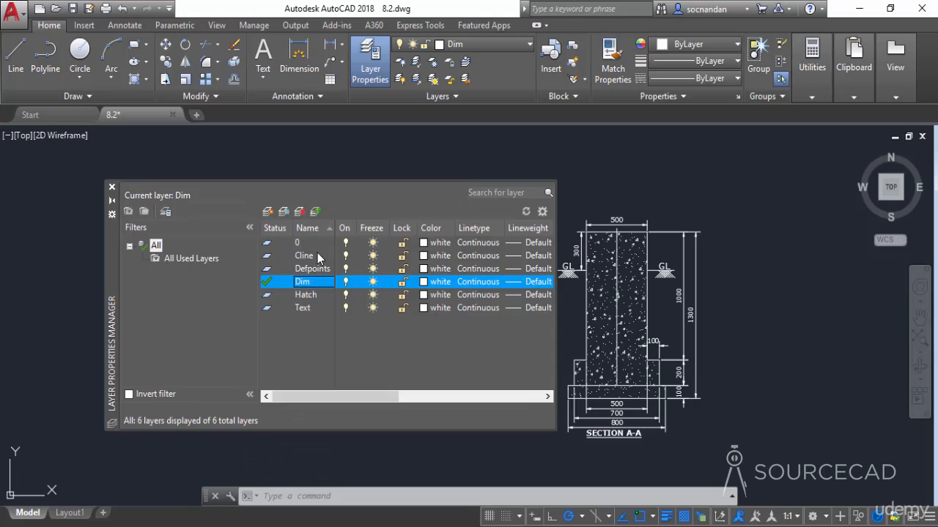
{"action": "left_click", "coordinate": [319, 256]}
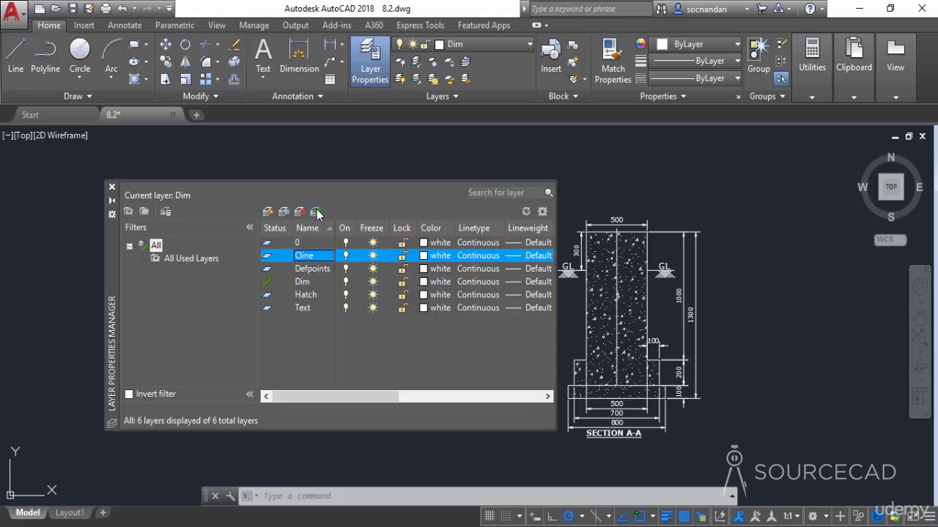
{"action": "left_click", "coordinate": [317, 213]}
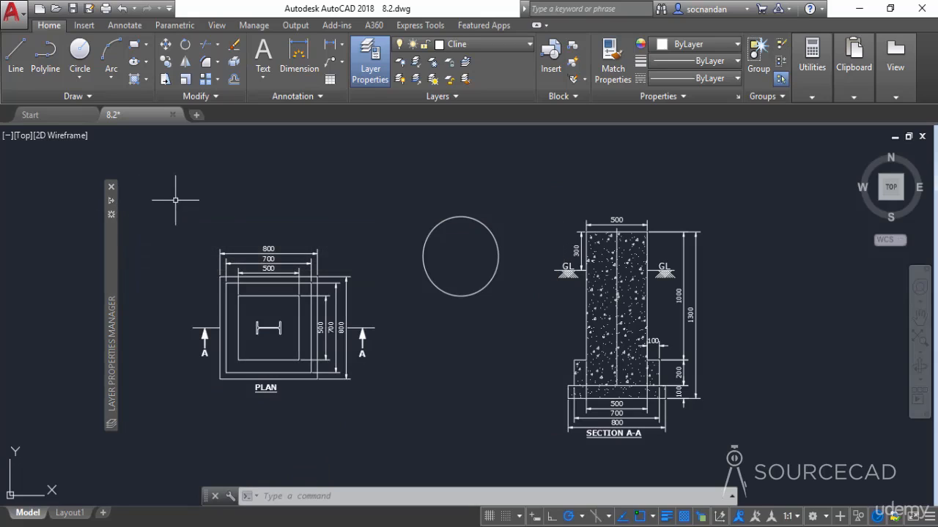
- Switch the current layer to 0 and draw a smaller circle below the first one
{"action": "left_click", "coordinate": [513, 44]}
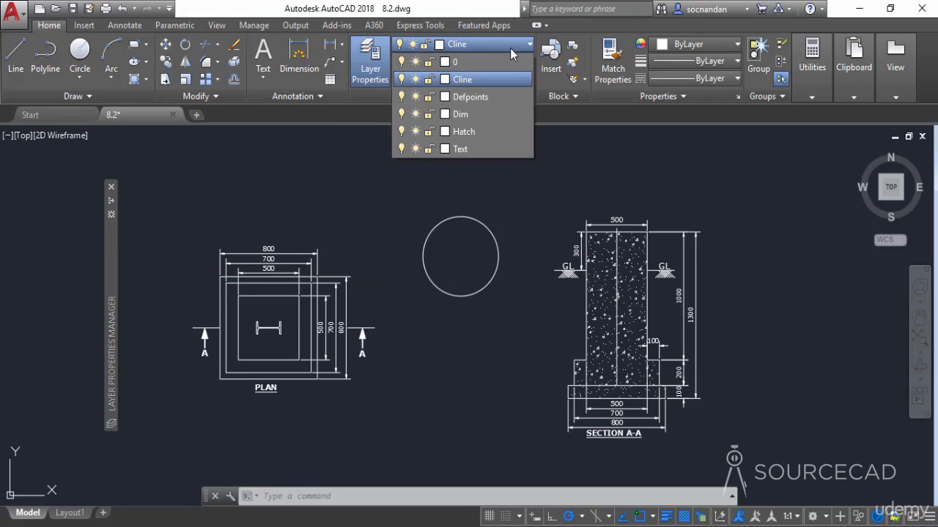
{"action": "left_click", "coordinate": [490, 62]}
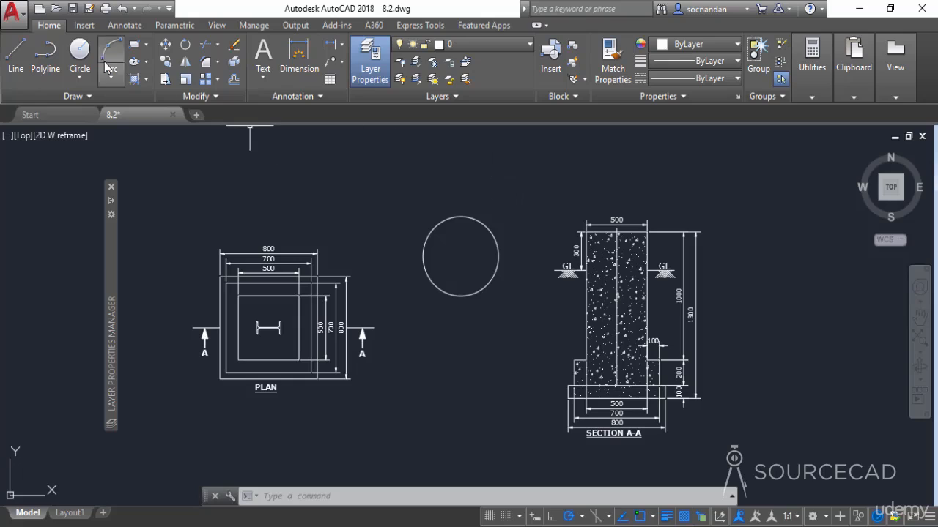
{"action": "left_click", "coordinate": [81, 52]}
{"action": "left_click", "coordinate": [455, 348]}
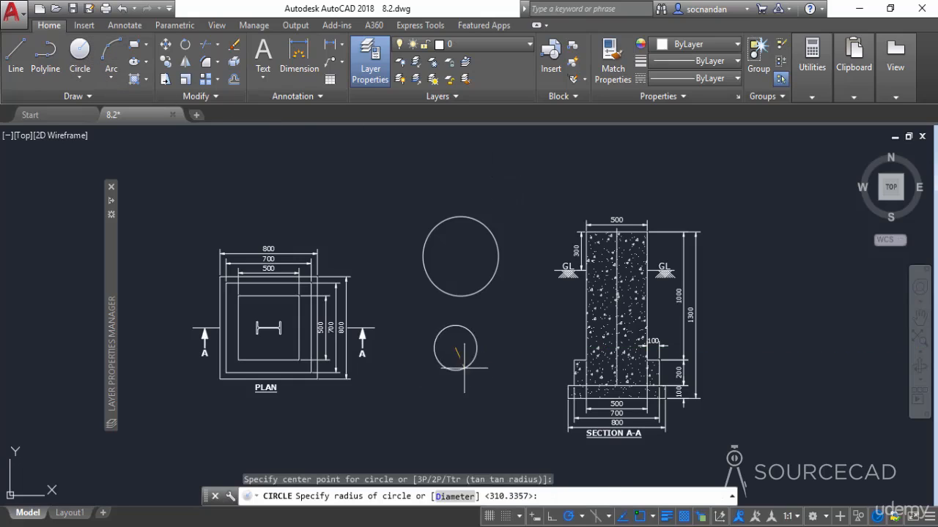
{"action": "left_click", "coordinate": [463, 316]}
- Check the smaller circle's layer, and erase both circles between the plan and the section
{"action": "left_click", "coordinate": [474, 323]}
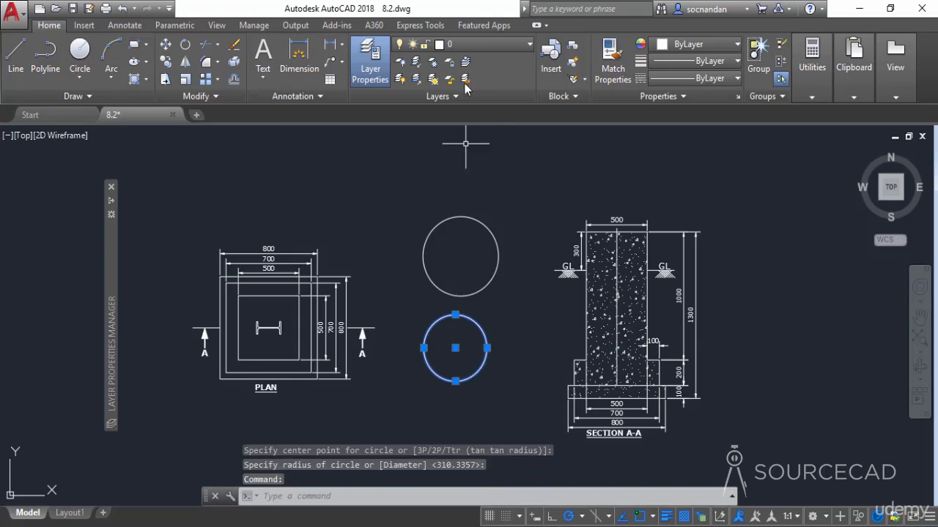
{"action": "left_click", "coordinate": [488, 224]}
{"action": "left_click", "coordinate": [475, 238]}
{"action": "right_click", "coordinate": [476, 238]}
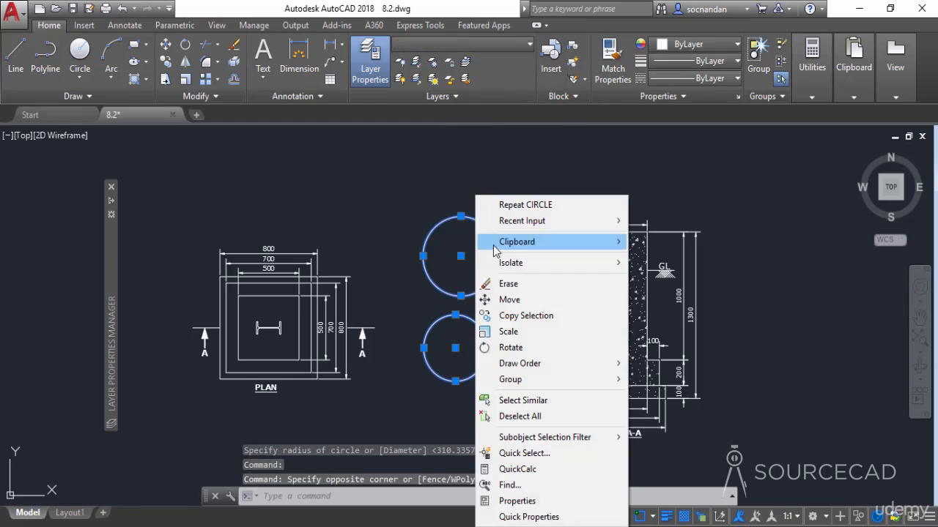
{"action": "left_click", "coordinate": [511, 282]}
- Look through the available color selection methods and set the Dim layer's color to green, index color 3
{"action": "mouse_move", "coordinate": [111, 205]}
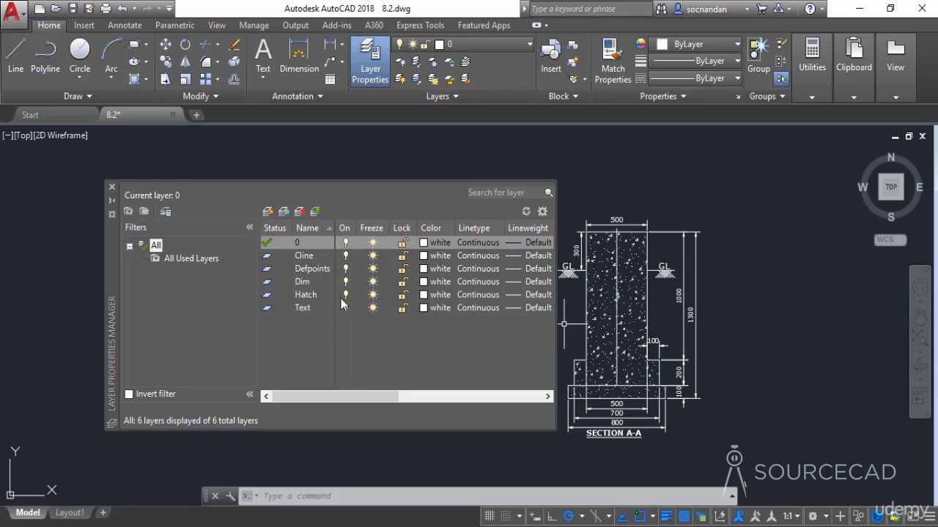
{"action": "left_click", "coordinate": [424, 282]}
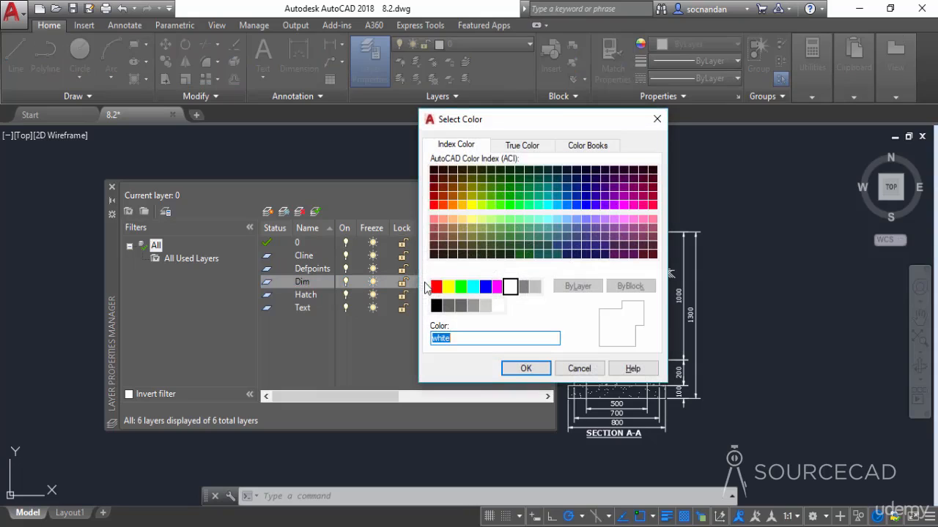
{"action": "left_click_drag", "start_coordinate": [548, 119], "coordinate": [552, 146]}
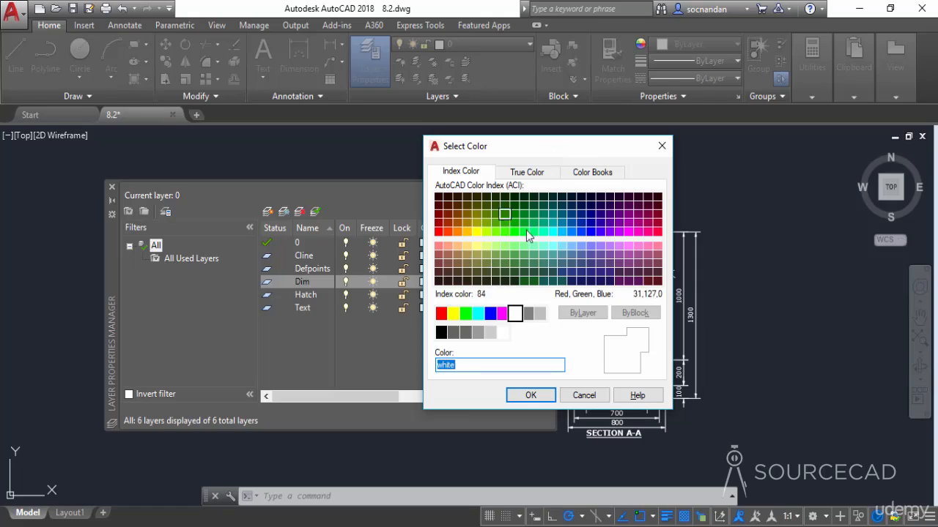
{"action": "left_click", "coordinate": [526, 173]}
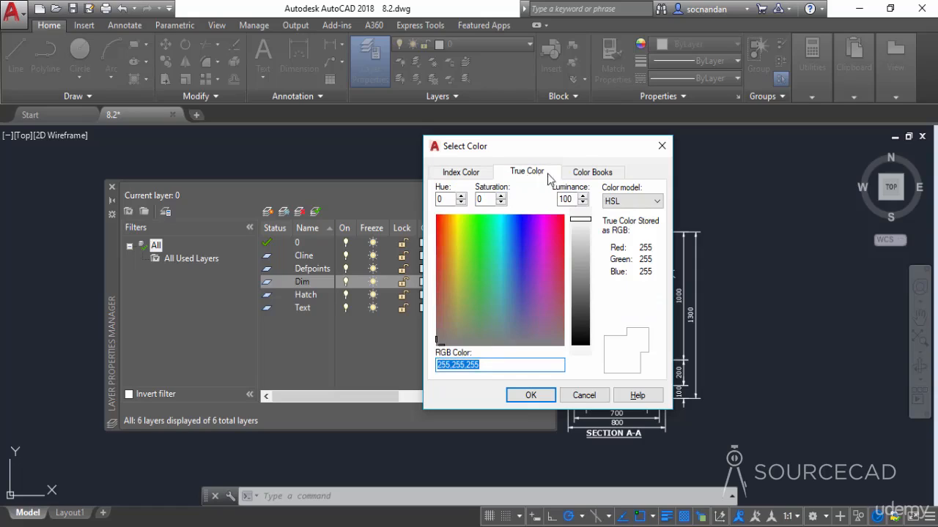
{"action": "left_click", "coordinate": [594, 172]}
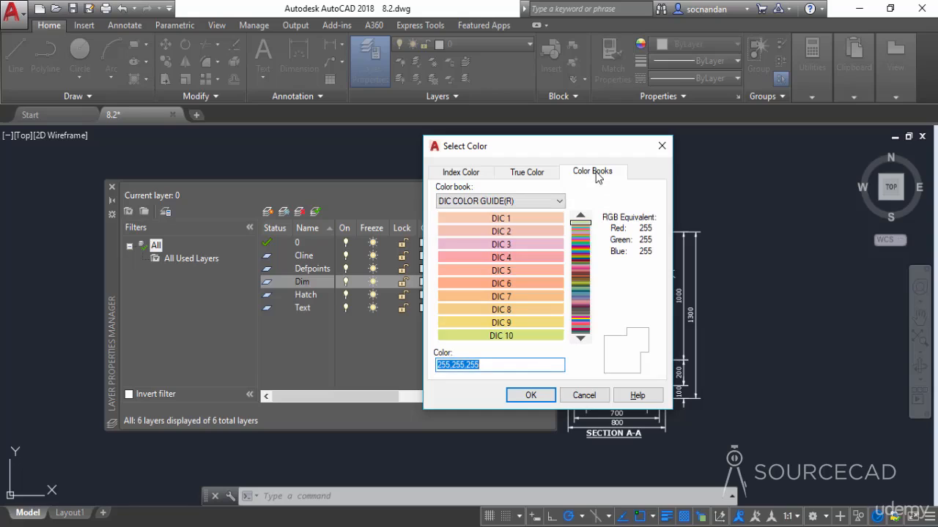
{"action": "left_click", "coordinate": [471, 173]}
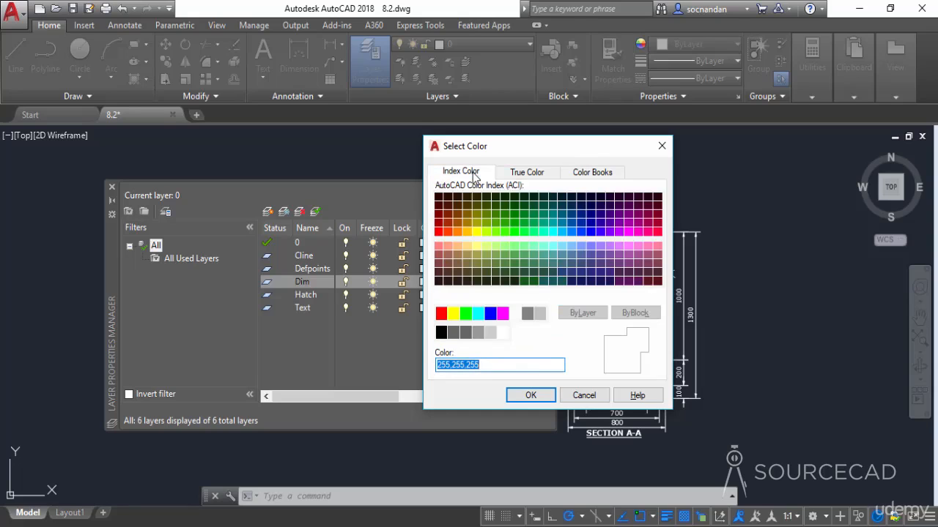
{"action": "left_click", "coordinate": [466, 313]}
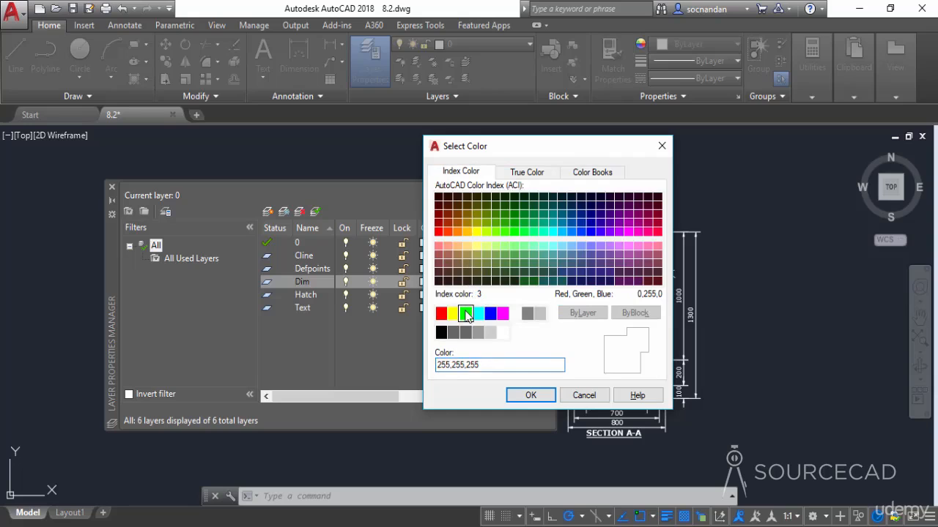
{"action": "left_click", "coordinate": [530, 394]}
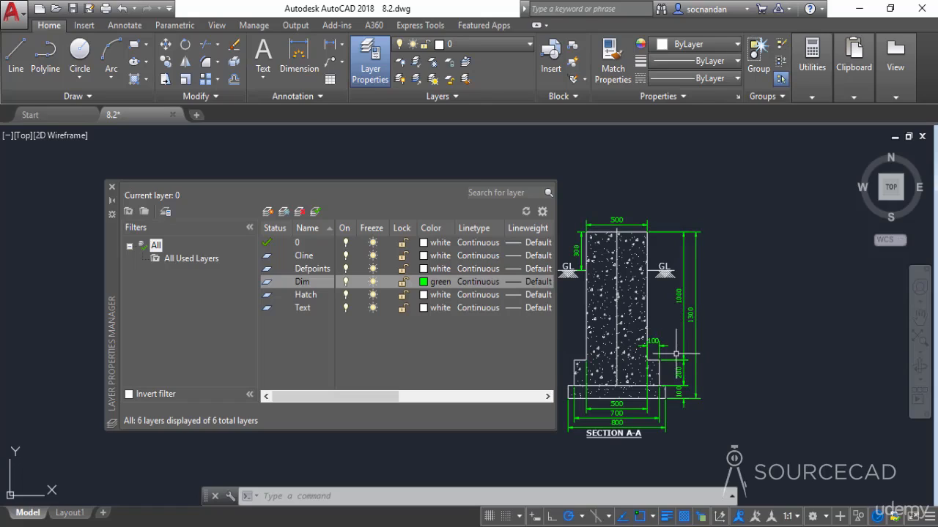
- Set the Hatch layer's color to cyan, index color 4
{"action": "left_click", "coordinate": [316, 296]}
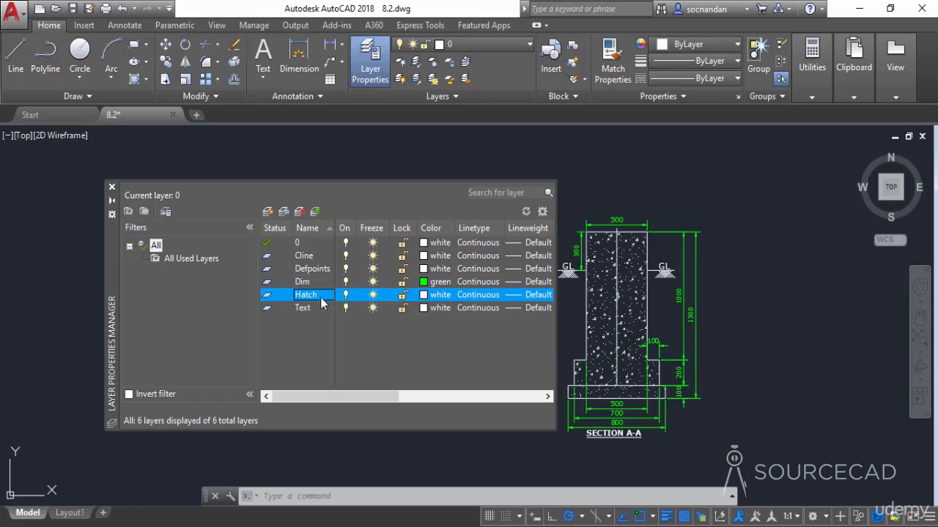
{"action": "left_click", "coordinate": [424, 296]}
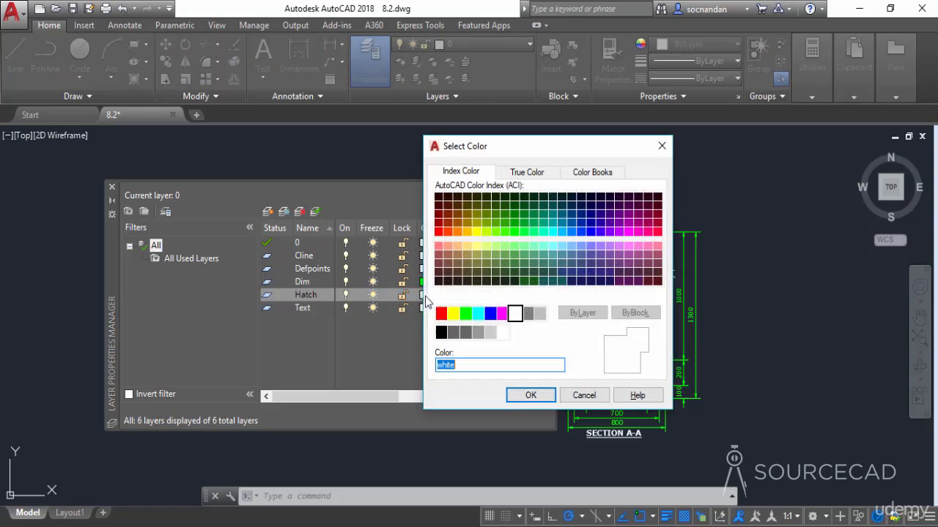
{"action": "left_click", "coordinate": [479, 313]}
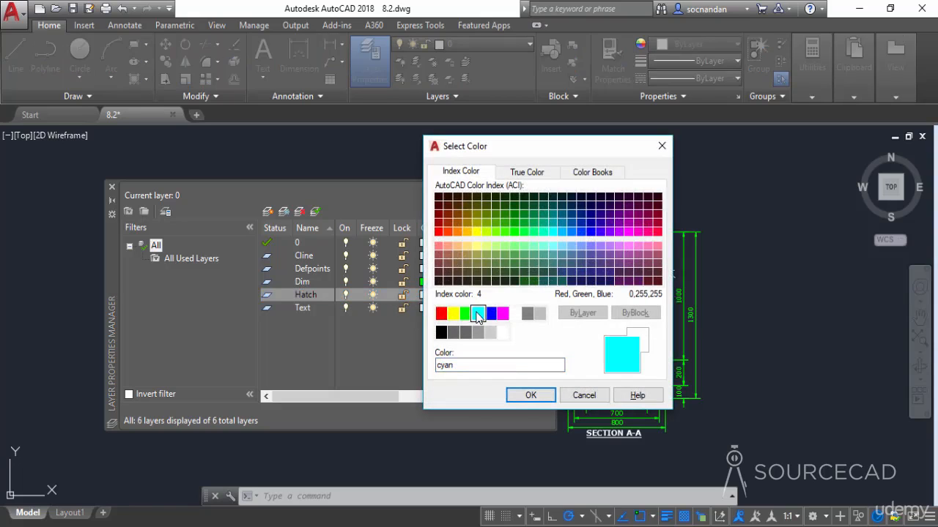
{"action": "left_click", "coordinate": [530, 396]}
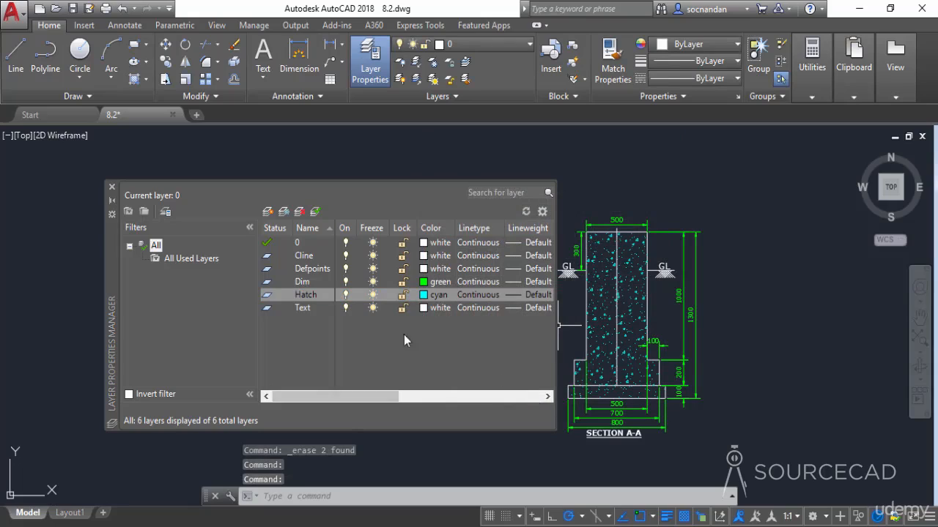
- Set the Text layer's color to red, index color 1
{"action": "left_click", "coordinate": [326, 312]}
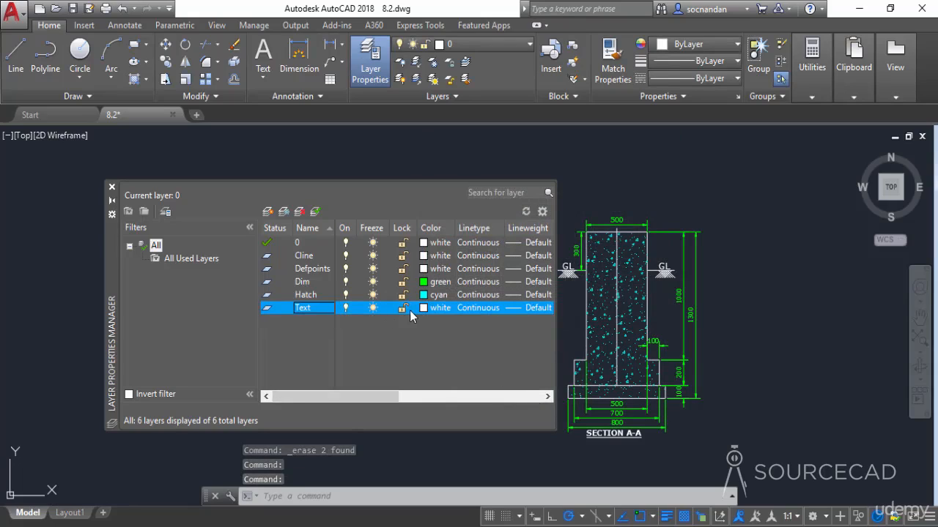
{"action": "left_click", "coordinate": [423, 309]}
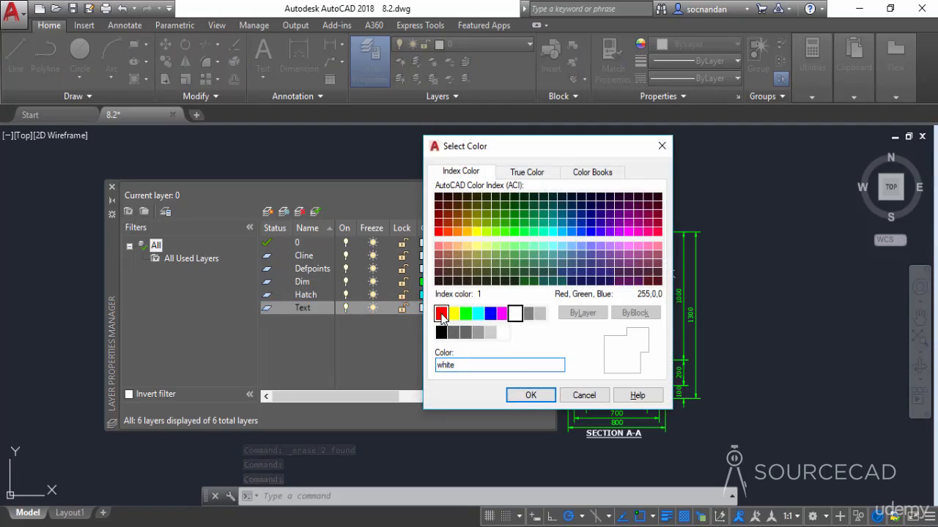
{"action": "left_click", "coordinate": [441, 314]}
{"action": "left_click", "coordinate": [527, 396]}
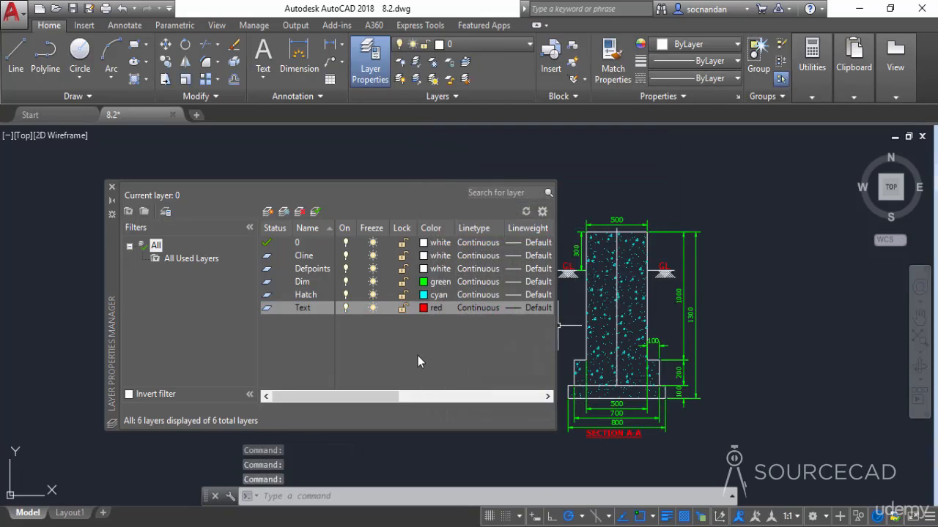
- Set the Cline layer's color to magenta, index color 6
{"action": "double_click", "coordinate": [315, 258]}
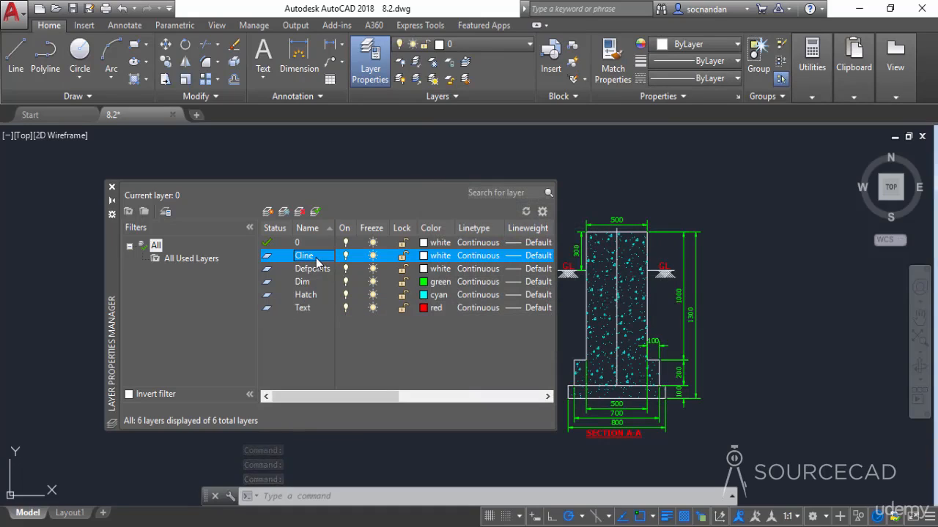
{"action": "left_click", "coordinate": [427, 258]}
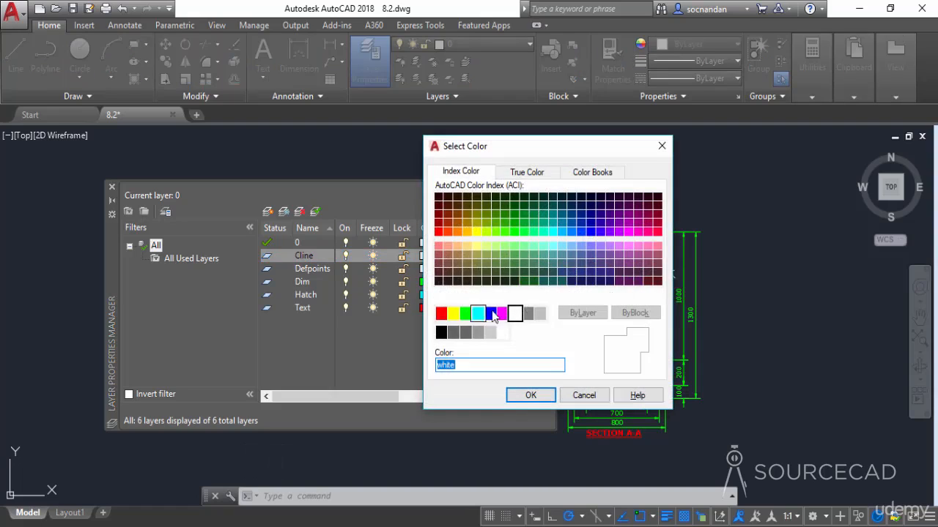
{"action": "left_click", "coordinate": [502, 312]}
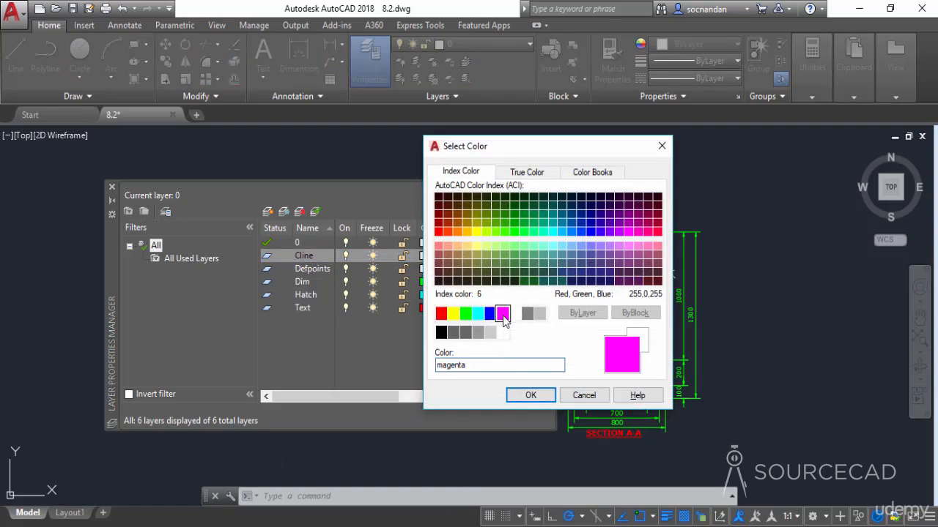
{"action": "left_click", "coordinate": [532, 393]}
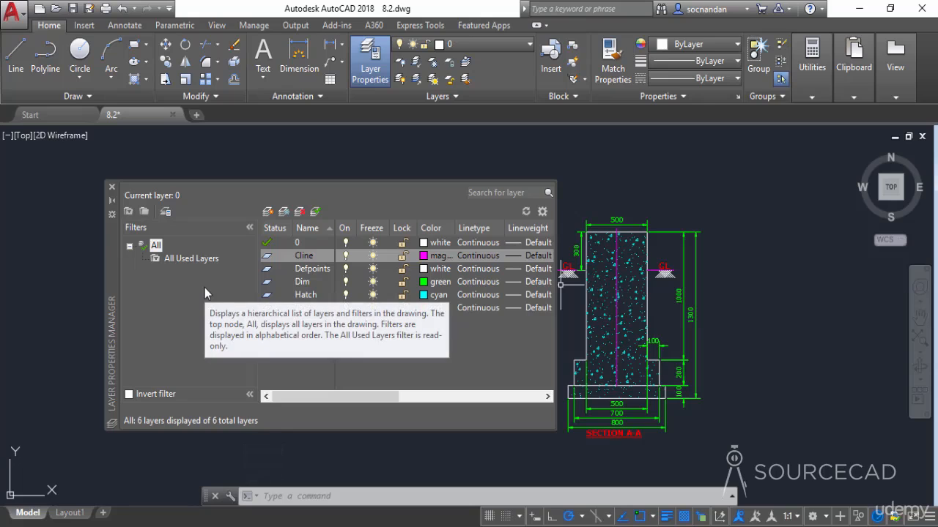
- Move the layer properties palette aside and narrow it so both the plan and the section can be seen
{"action": "mouse_move", "coordinate": [650, 306]}
{"action": "middle_mouse_down"}
{"action": "mouse_move", "coordinate": [719, 296]}
{"action": "mouse_move", "coordinate": [701, 298]}
{"action": "middle_mouse_up"}
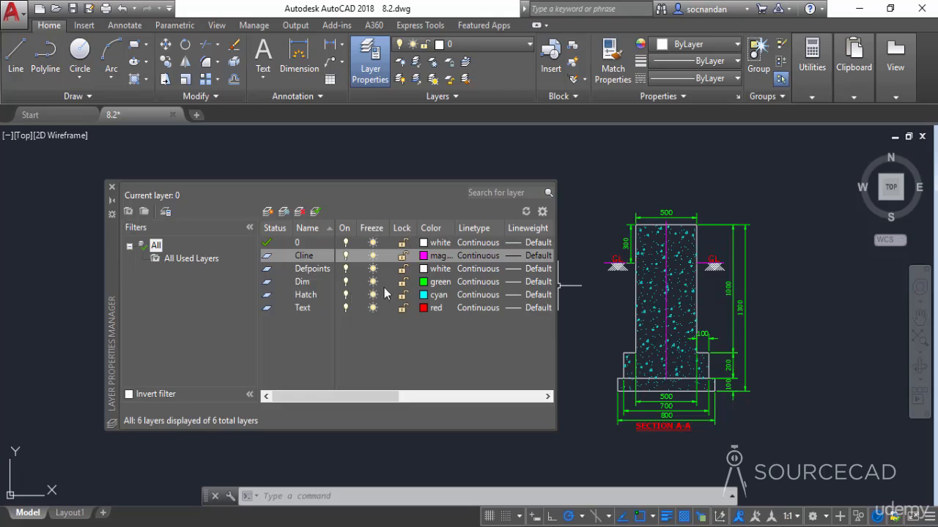
{"action": "left_click_drag", "start_coordinate": [114, 256], "coordinate": [53, 255]}
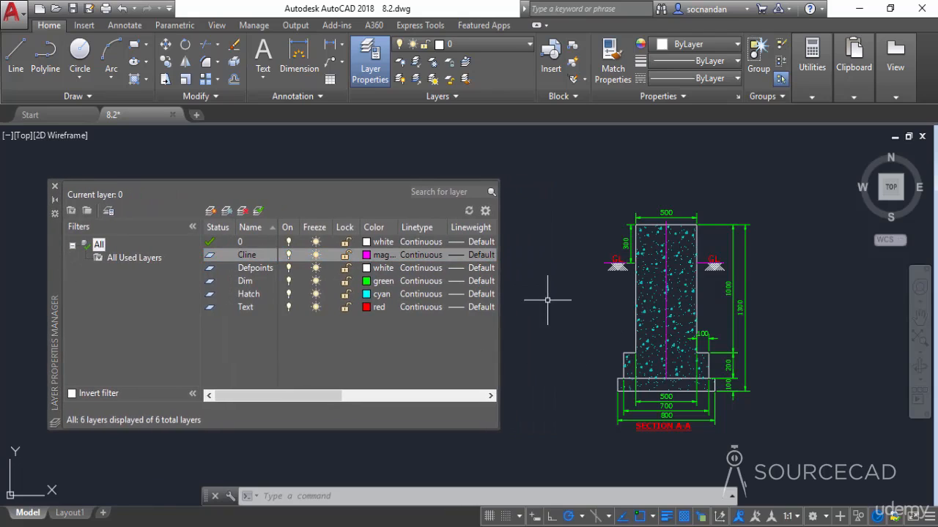
{"action": "mouse_move", "coordinate": [551, 300]}
{"action": "middle_mouse_down"}
{"action": "mouse_move", "coordinate": [642, 301]}
{"action": "mouse_move", "coordinate": [605, 298]}
{"action": "middle_mouse_up"}
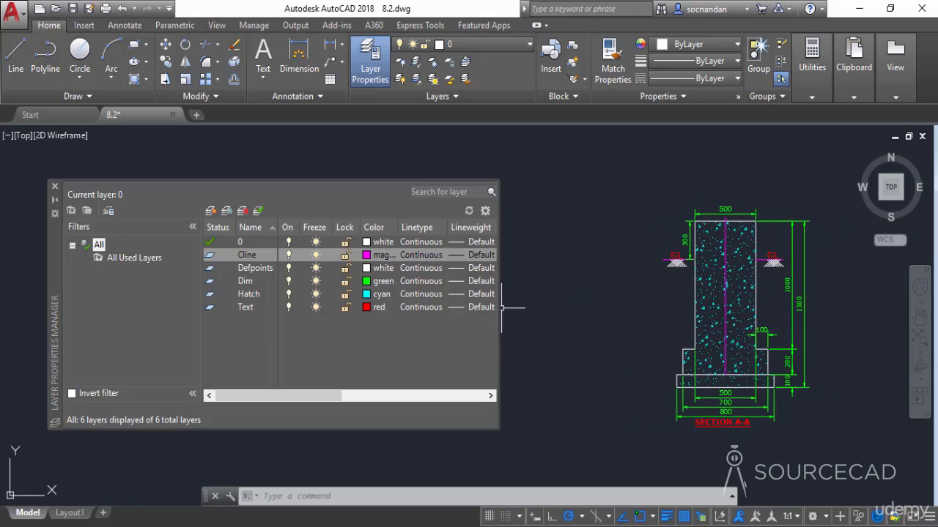
{"action": "left_click_drag", "start_coordinate": [498, 307], "coordinate": [323, 311]}
{"action": "middle_click_drag", "start_coordinate": [445, 318], "coordinate": [489, 327]}
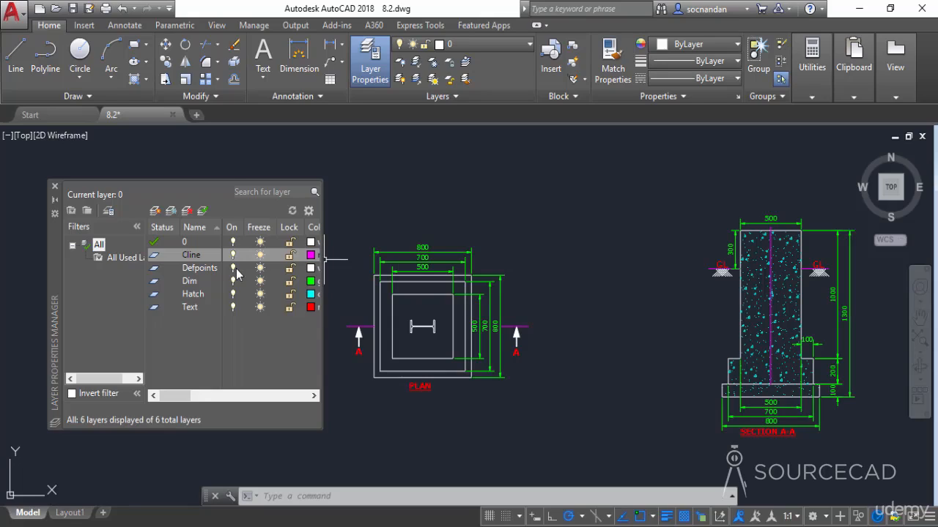
- Turn the Dim layer off and back on, and freeze and thaw it
{"action": "double_click", "coordinate": [188, 285]}
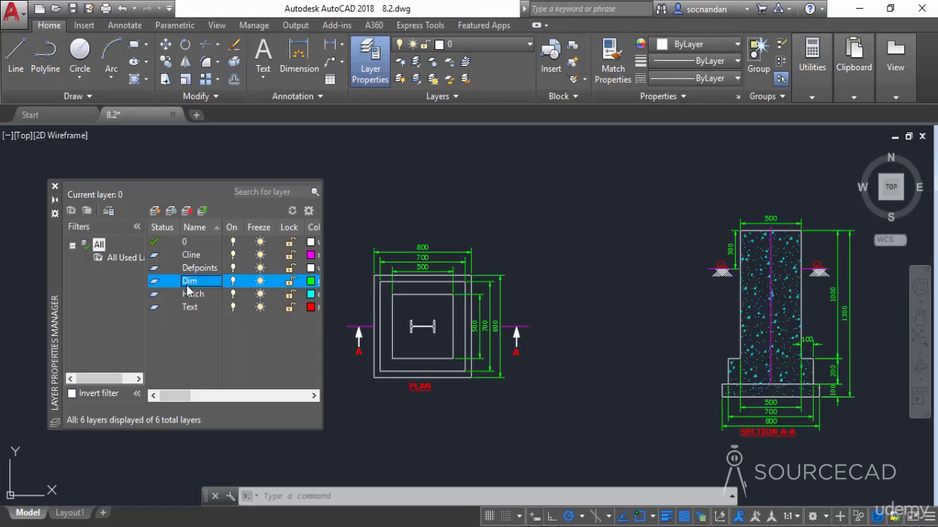
{"action": "left_click", "coordinate": [233, 282]}
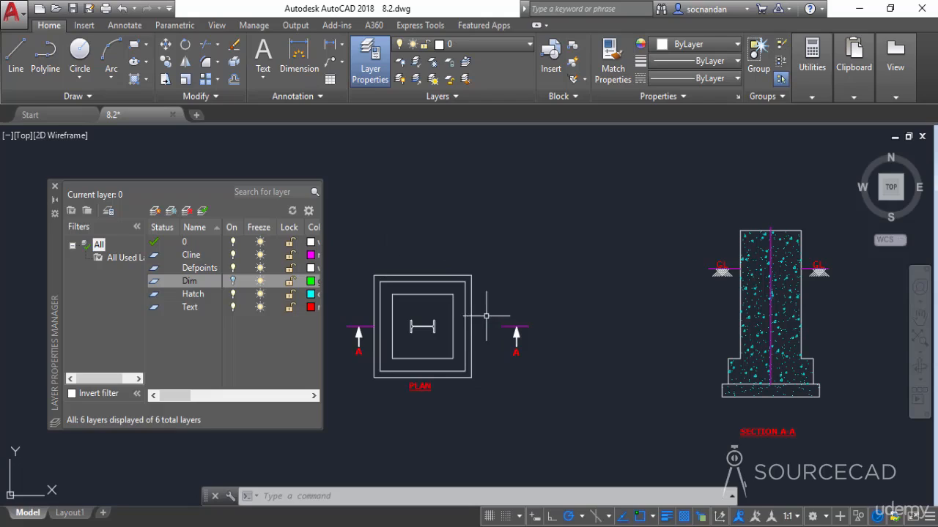
{"action": "left_click", "coordinate": [233, 282]}
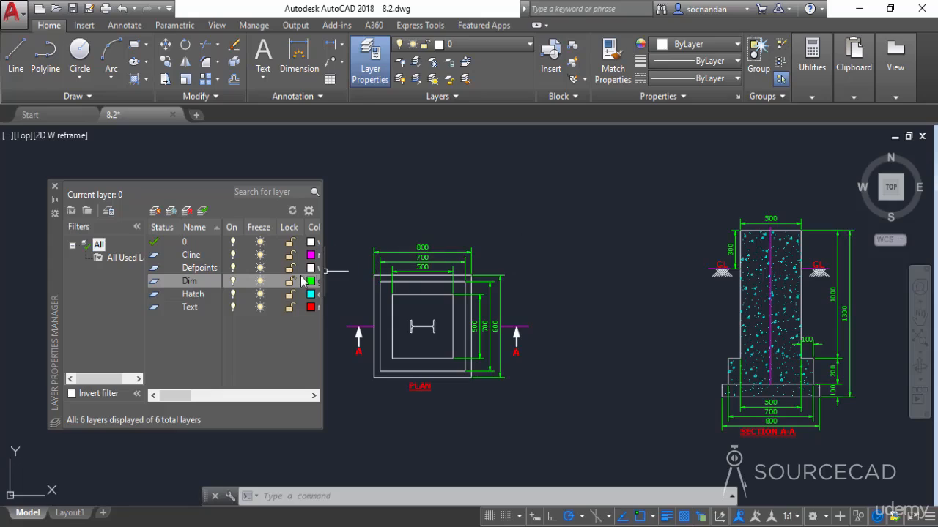
{"action": "left_click", "coordinate": [260, 283]}
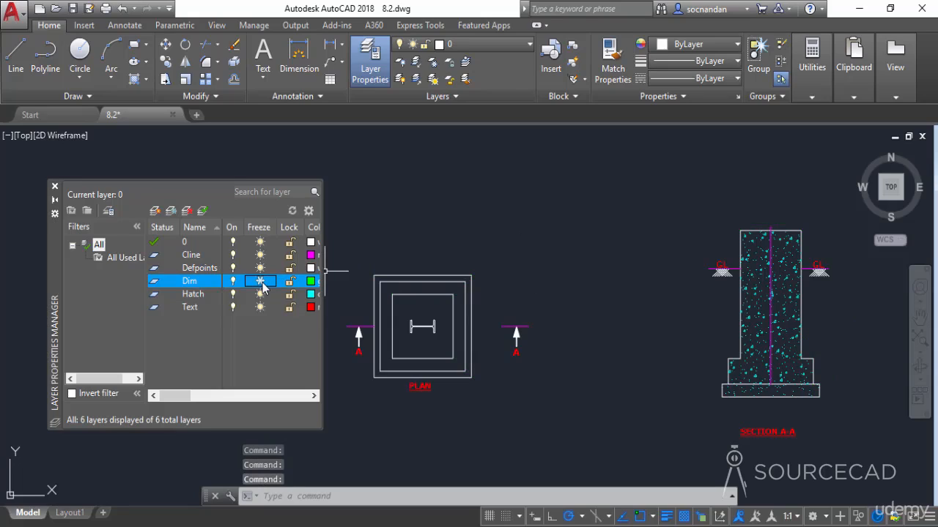
{"action": "left_click", "coordinate": [261, 283]}
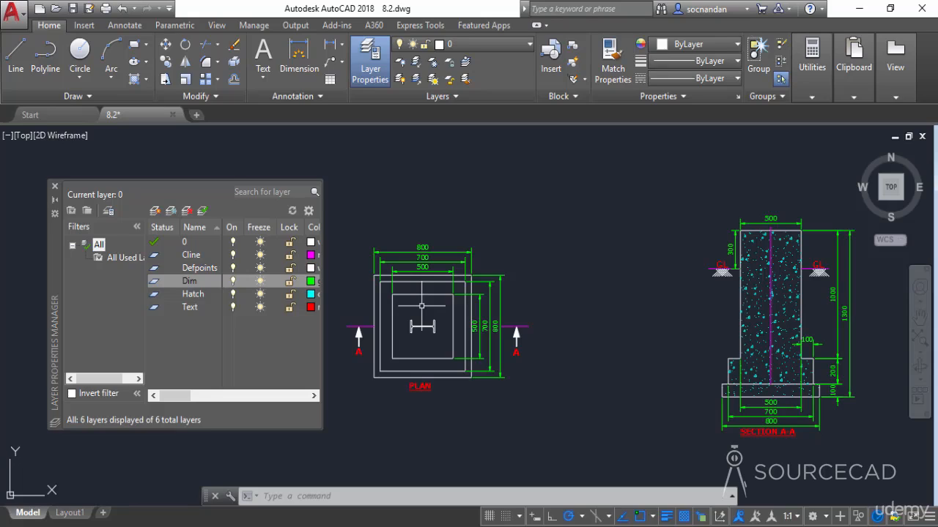
- Try out locking the Dim layer with locked layer fading at 0%, at a much stronger level and at 50%, ending with the layer unlocked
{"action": "left_click", "coordinate": [291, 283]}
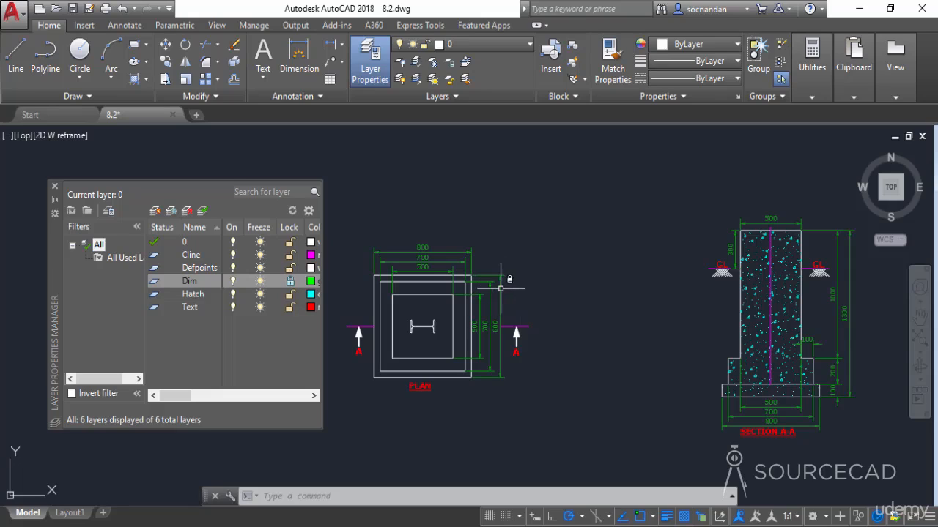
{"action": "mouse_move", "coordinate": [499, 296]}
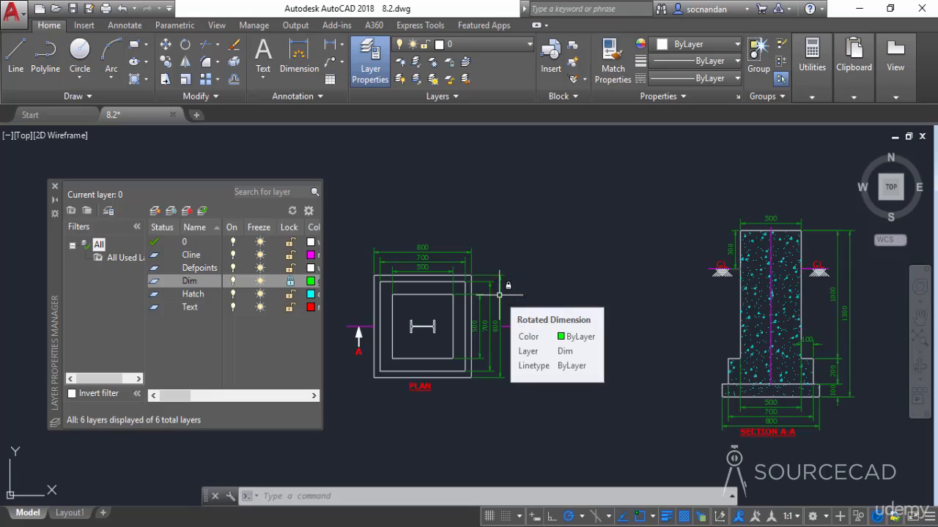
{"action": "left_click", "coordinate": [442, 96]}
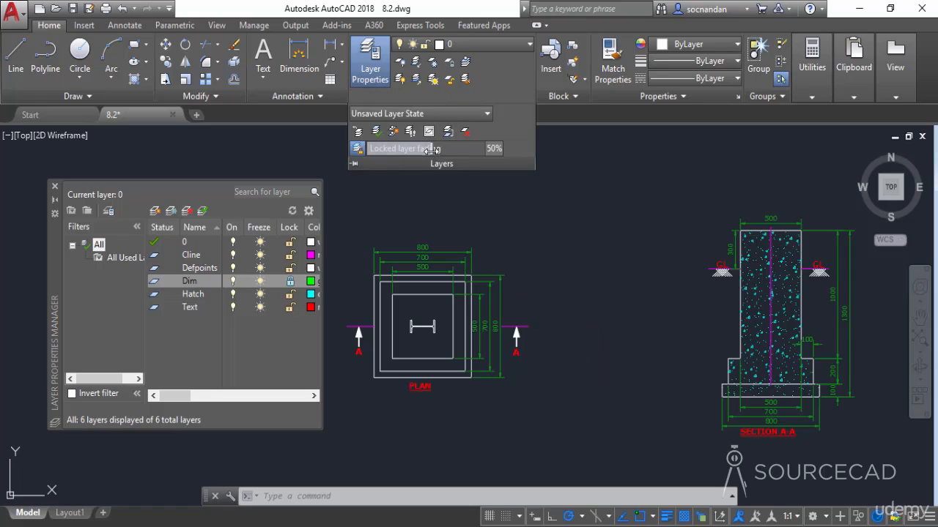
{"action": "left_click_drag", "start_coordinate": [431, 150], "coordinate": [368, 149]}
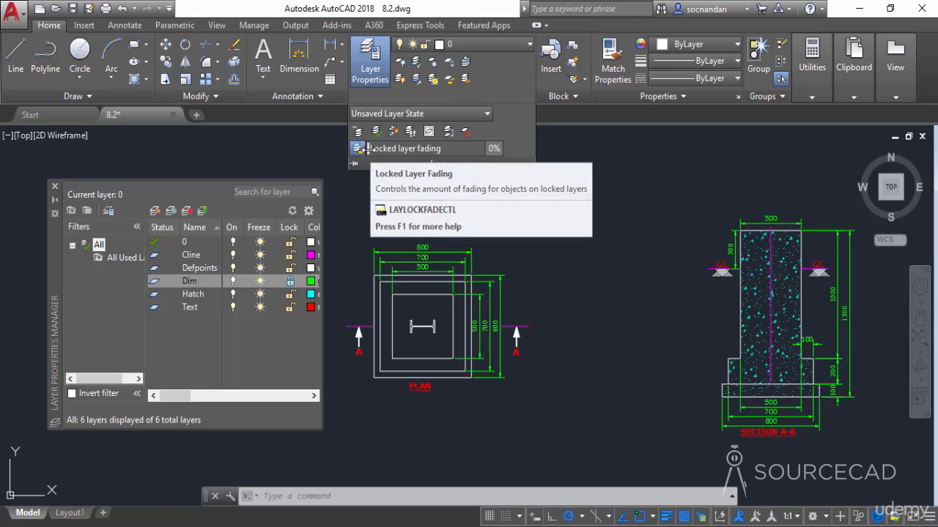
{"action": "left_click_drag", "start_coordinate": [366, 149], "coordinate": [795, 150]}
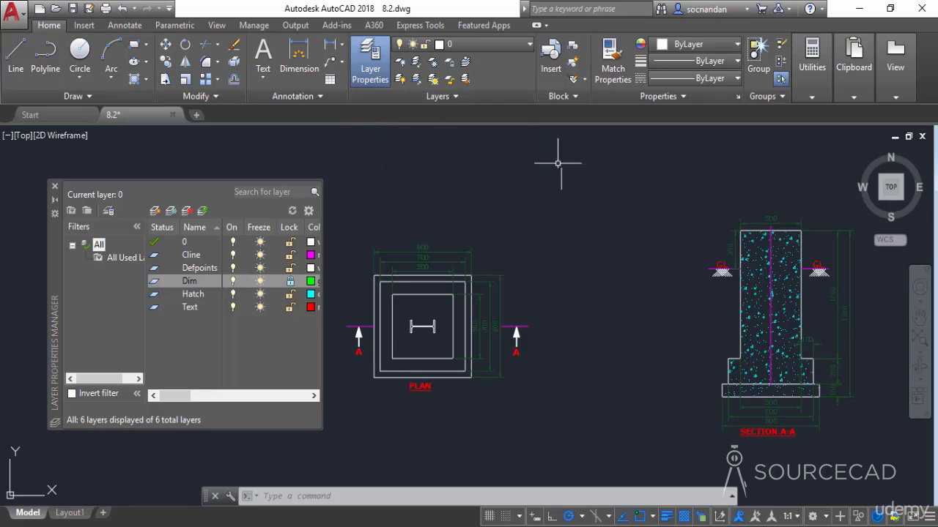
{"action": "left_click", "coordinate": [455, 98]}
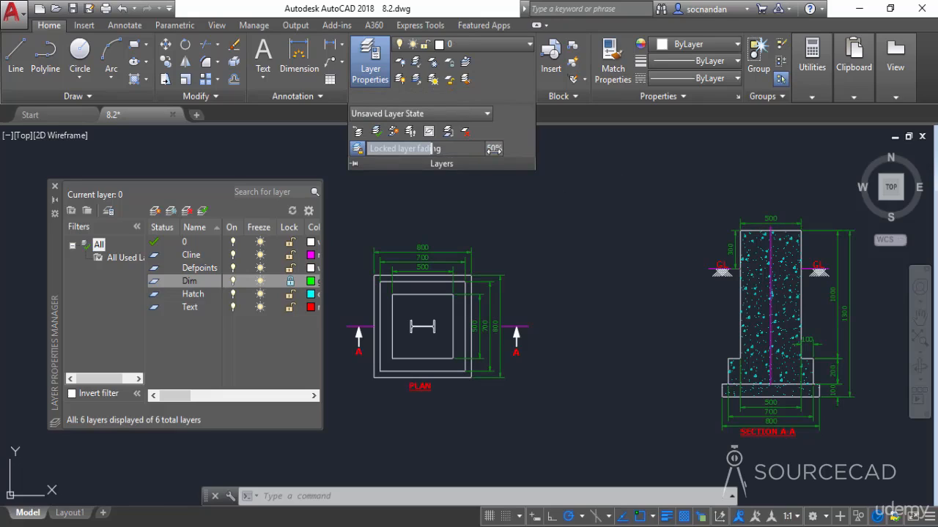
{"action": "left_click", "coordinate": [290, 282]}
{"action": "left_click", "coordinate": [290, 283]}
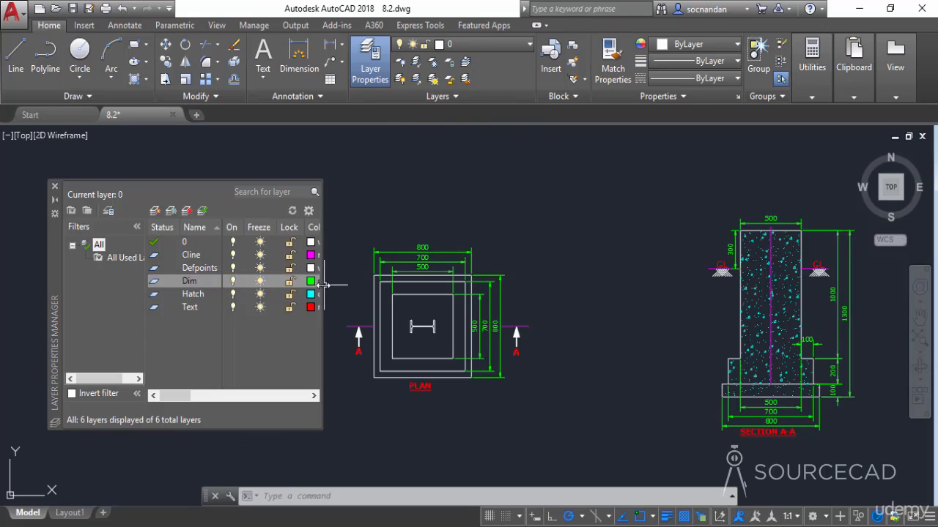
- Load the ACAD_ISO02W100 linetype from acad.lin and assign the CENTER linetype to the Cline layer in the widened layer palette
{"action": "left_click_drag", "start_coordinate": [324, 285], "coordinate": [760, 271]}
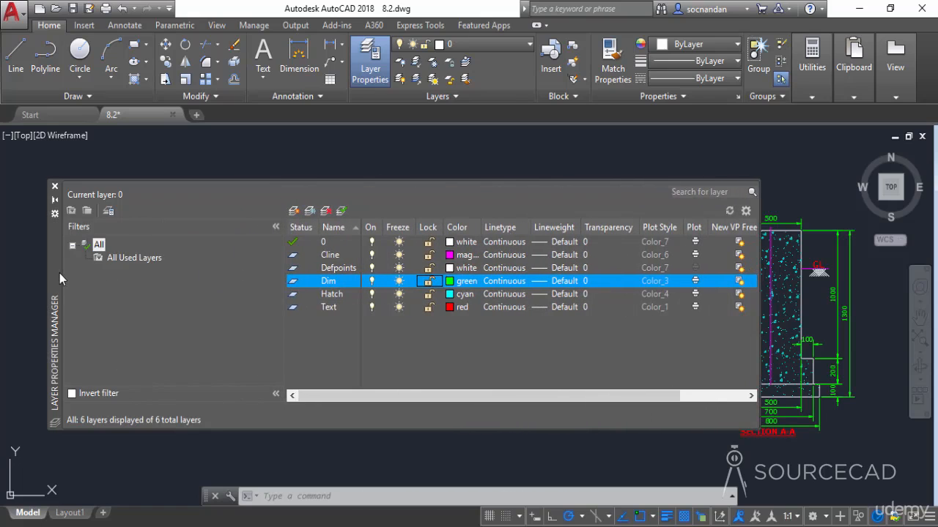
{"action": "left_click_drag", "start_coordinate": [59, 273], "coordinate": [42, 270]}
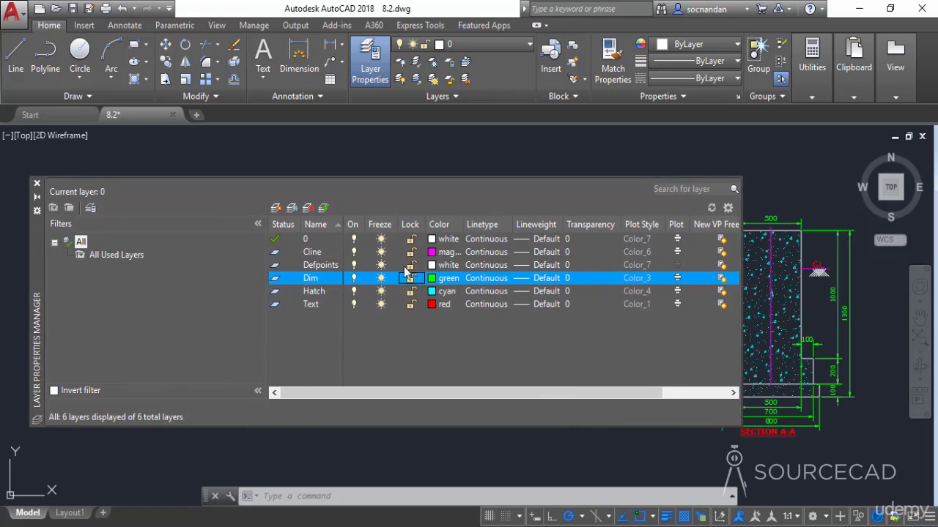
{"action": "left_click", "coordinate": [325, 252]}
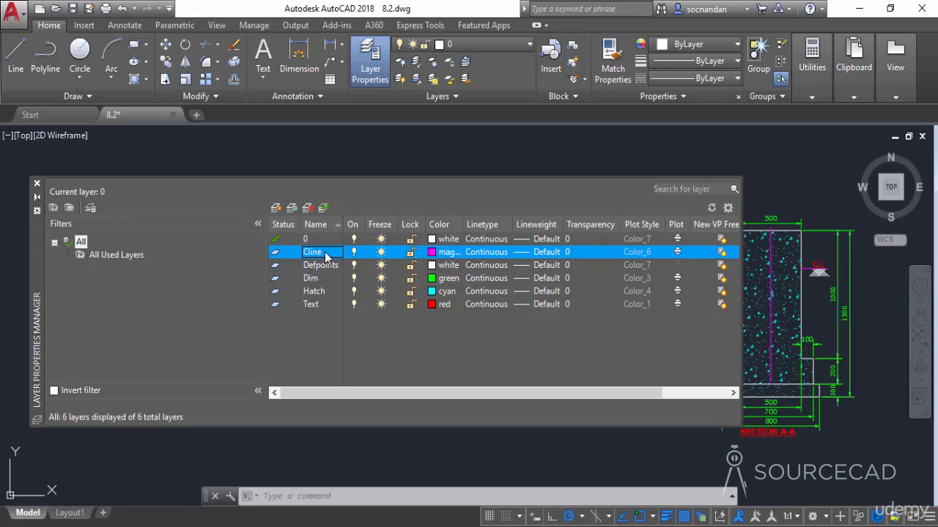
{"action": "left_click", "coordinate": [492, 254]}
{"action": "left_click", "coordinate": [488, 232]}
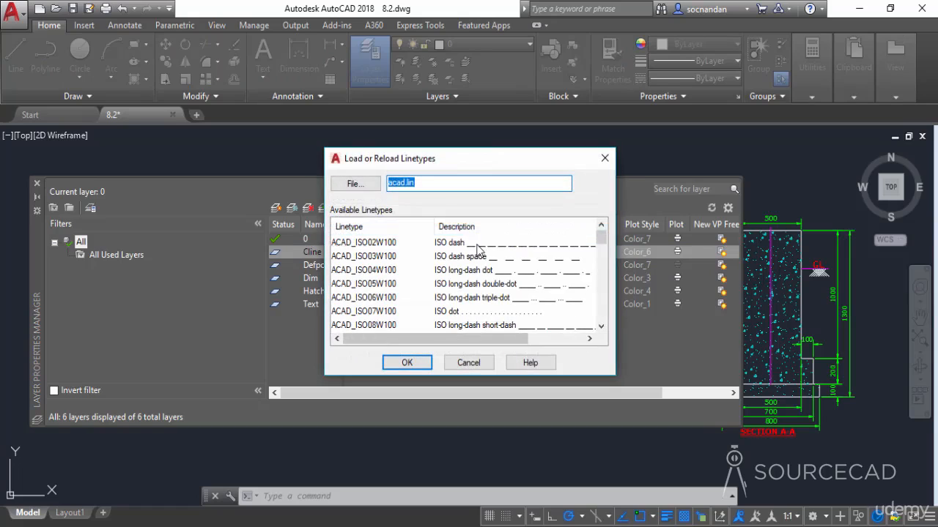
{"action": "left_click", "coordinate": [452, 243]}
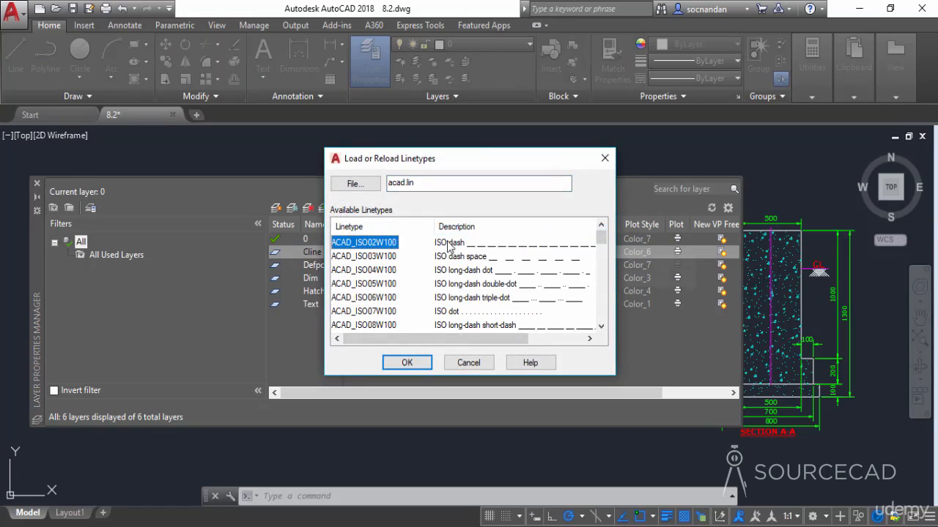
{"action": "left_click", "coordinate": [408, 361]}
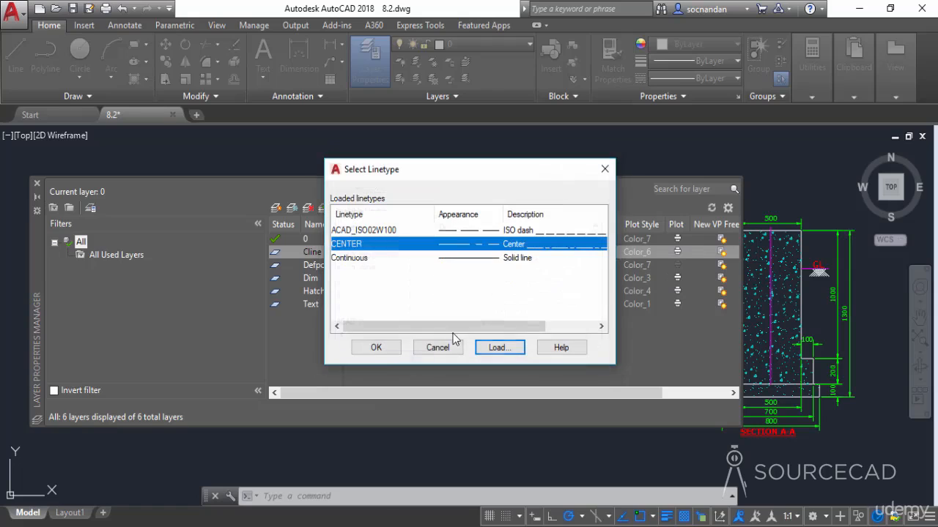
{"action": "left_click", "coordinate": [467, 248]}
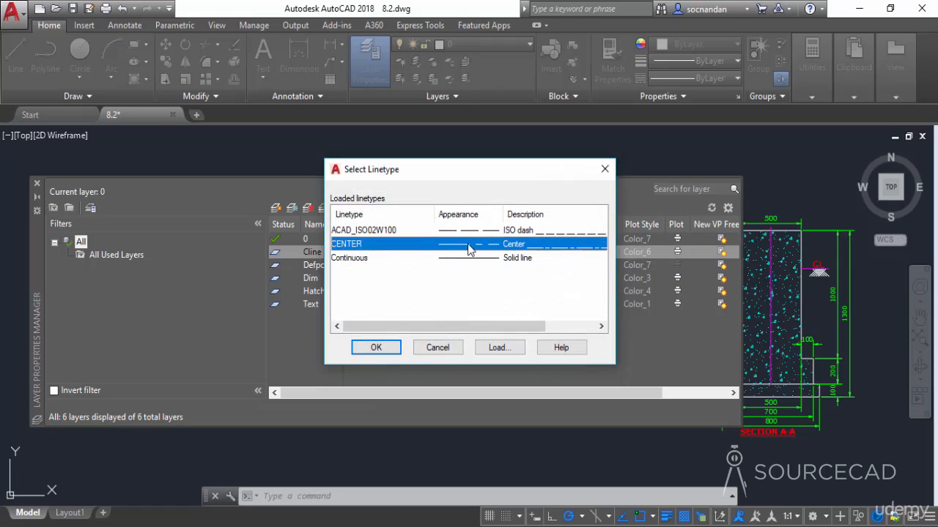
{"action": "left_click", "coordinate": [390, 351]}
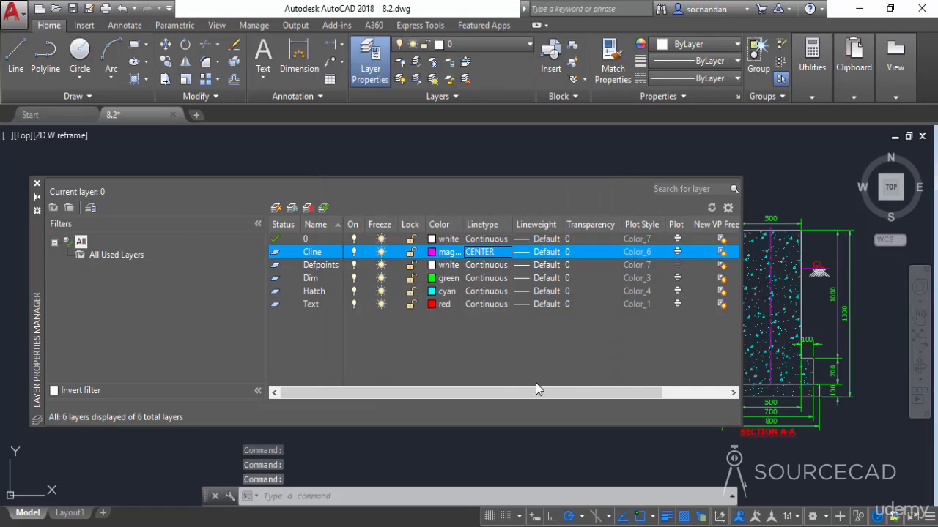
- Set the Cline layer's lineweight to 0.30 mm
{"action": "scroll", "coordinate": [778, 272], "scroll_direction": "up", "scroll_amount": 4}
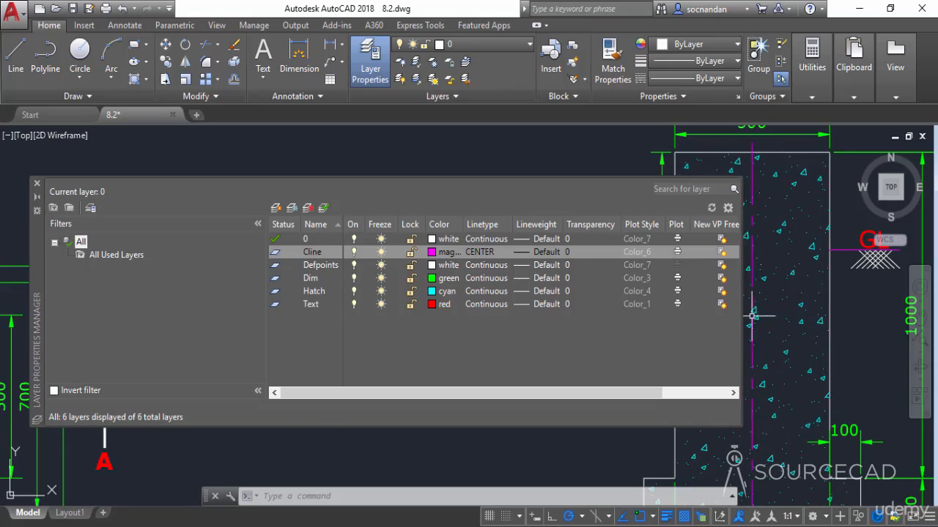
{"action": "left_click", "coordinate": [552, 254]}
{"action": "scroll", "coordinate": [491, 244], "scroll_direction": "down", "scroll_amount": 1}
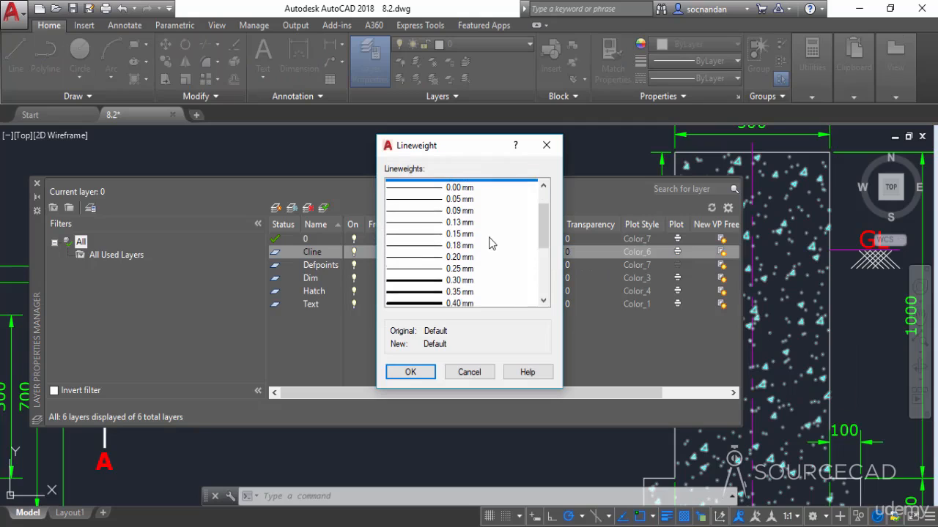
{"action": "scroll", "coordinate": [491, 244], "scroll_direction": "down", "scroll_amount": 1}
{"action": "left_click", "coordinate": [463, 254]}
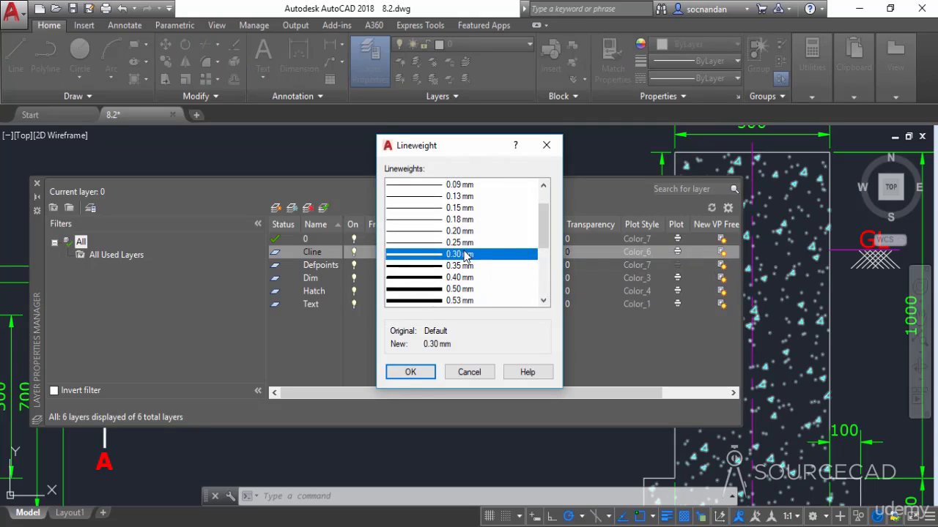
{"action": "left_click", "coordinate": [414, 371]}
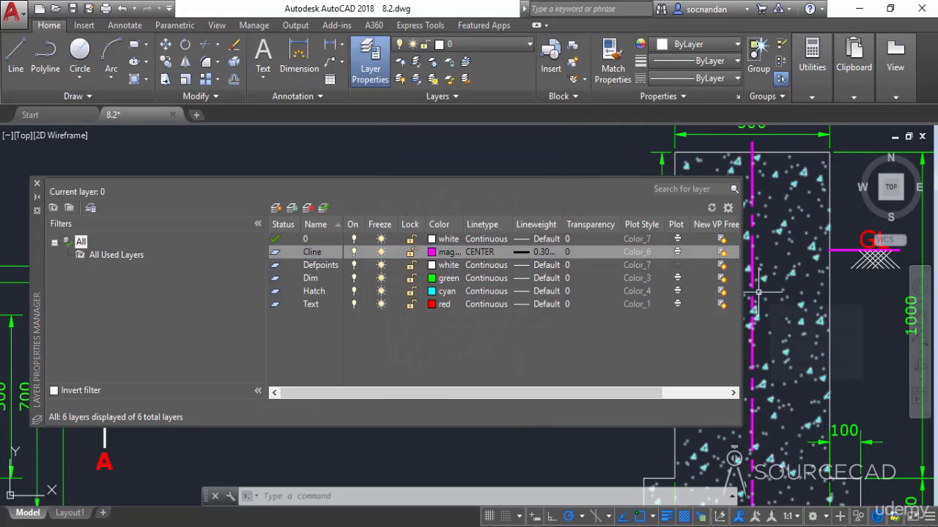
- Set the Cline layer's transparency to 70
{"action": "left_click", "coordinate": [609, 251]}
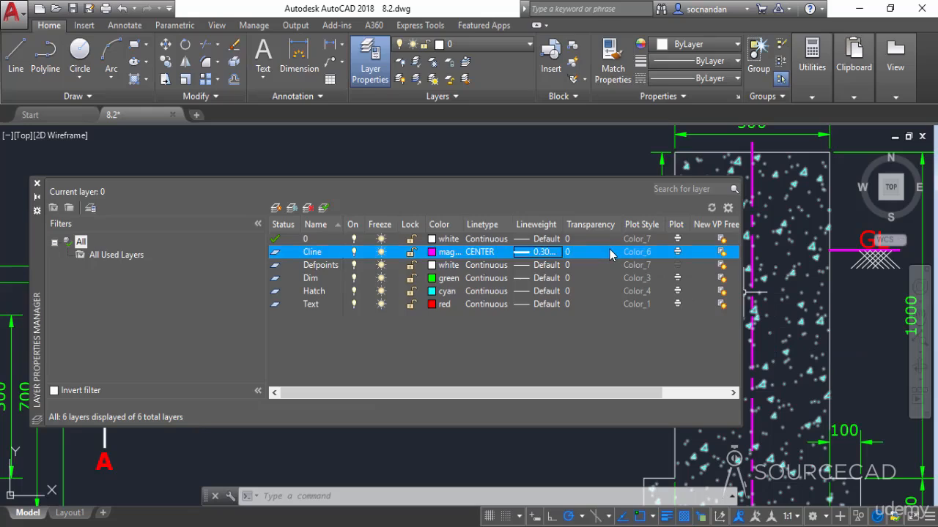
{"action": "left_click", "coordinate": [610, 251]}
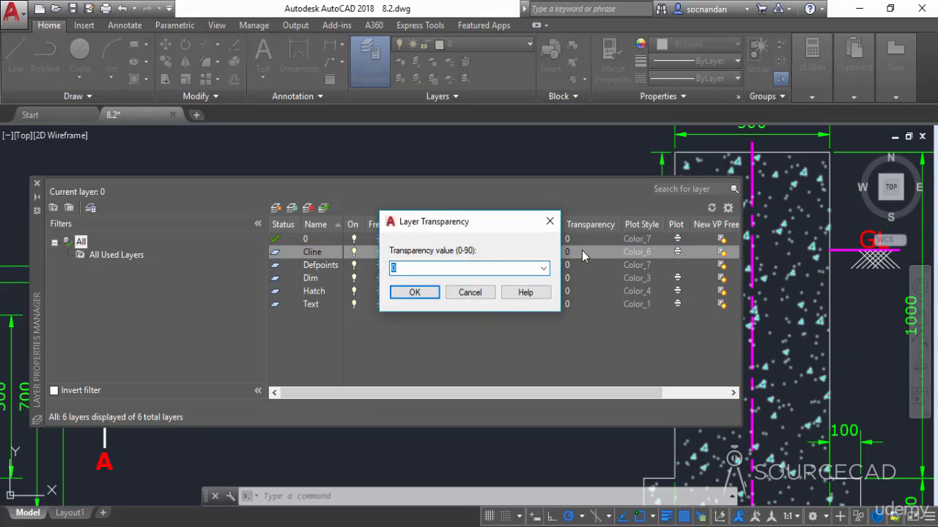
{"action": "left_click", "coordinate": [543, 268]}
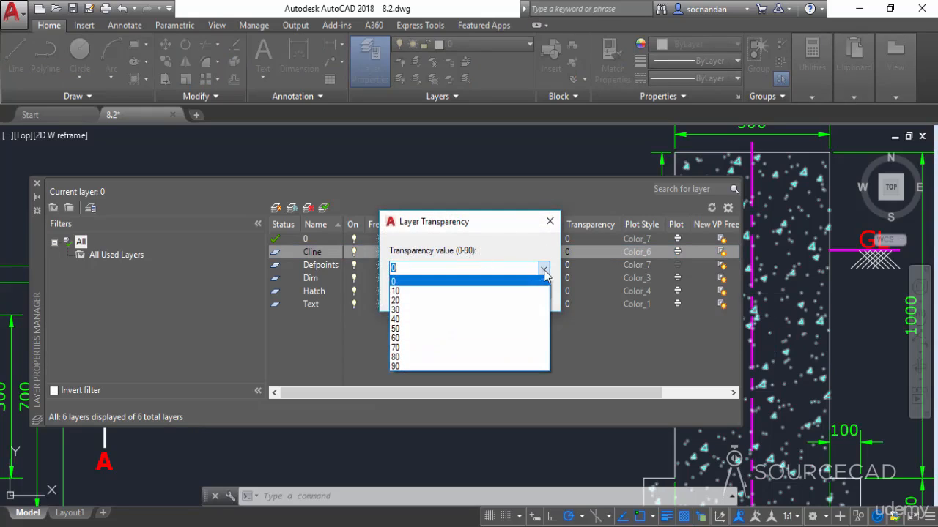
{"action": "left_click", "coordinate": [462, 349]}
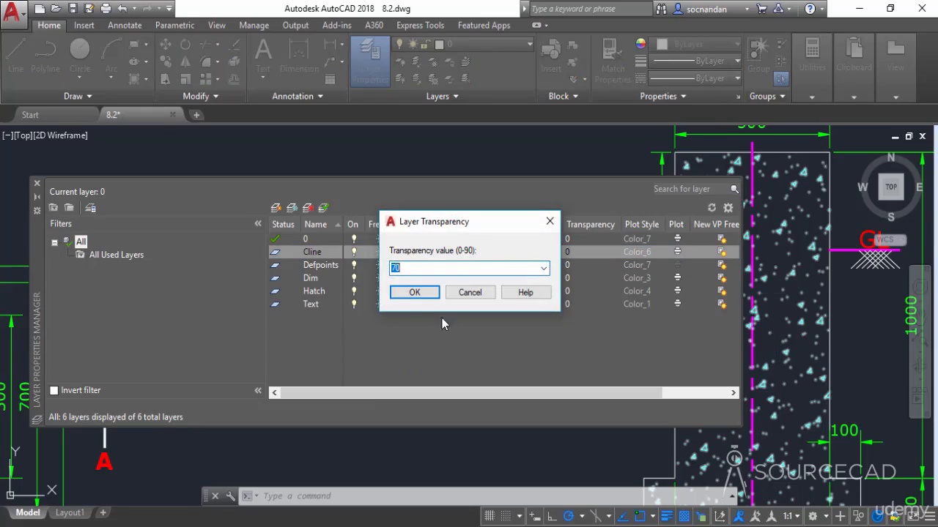
{"action": "left_click", "coordinate": [414, 293]}
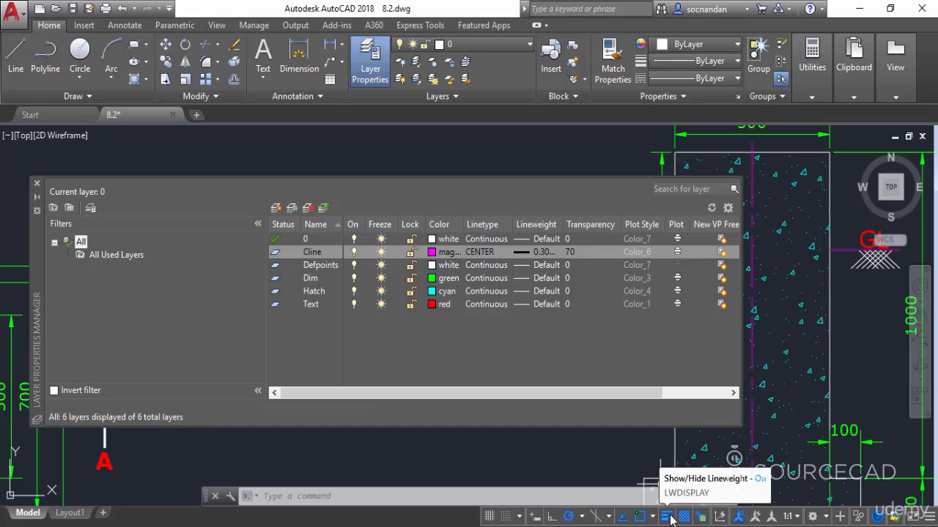
- Switch the lineweight display off and back on, and do the same with the transparency display
{"action": "left_click", "coordinate": [670, 517]}
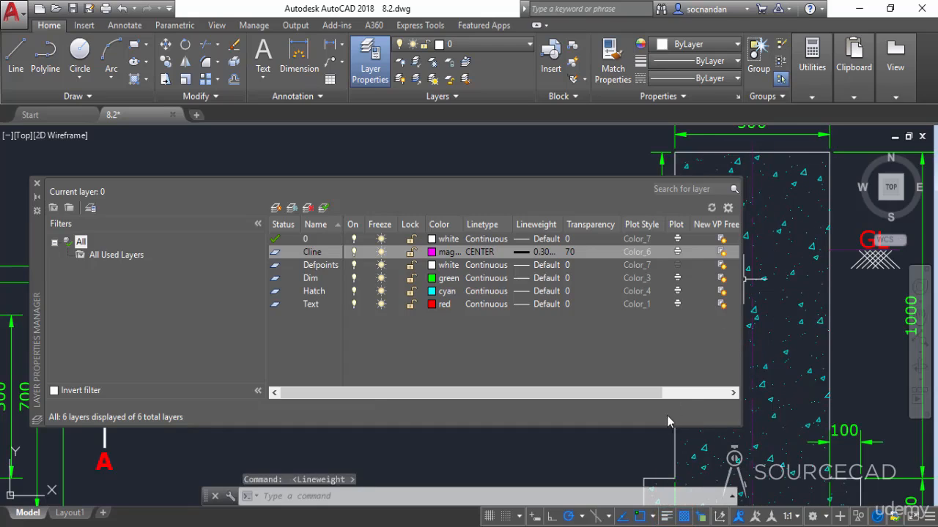
{"action": "left_click", "coordinate": [668, 517]}
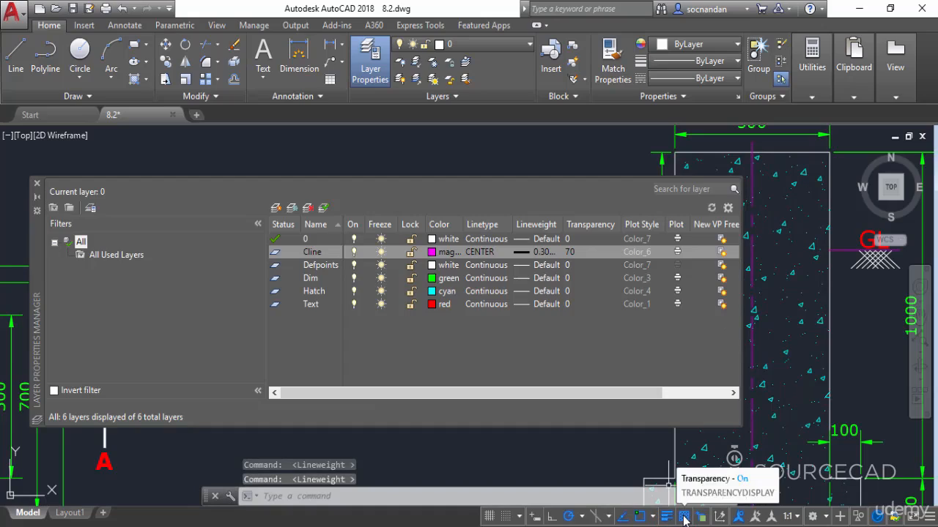
{"action": "left_click", "coordinate": [684, 518]}
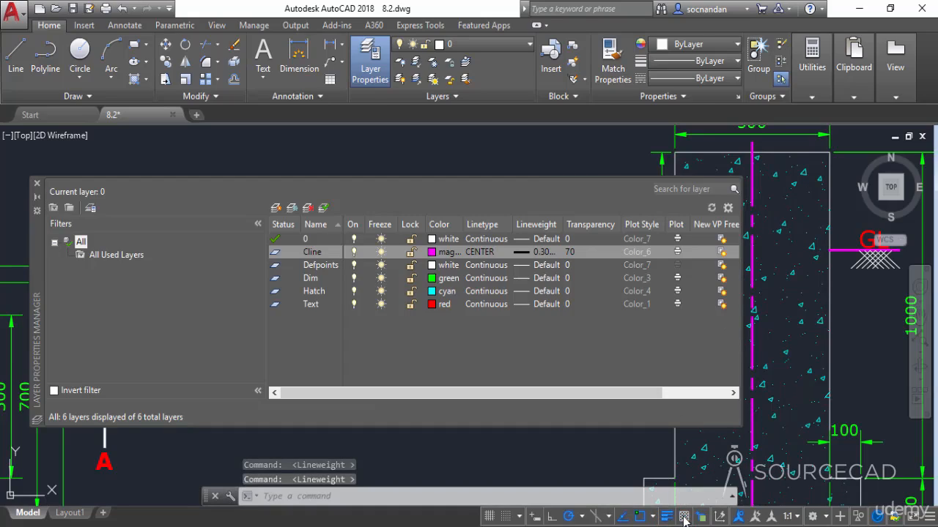
{"action": "left_click", "coordinate": [684, 517]}
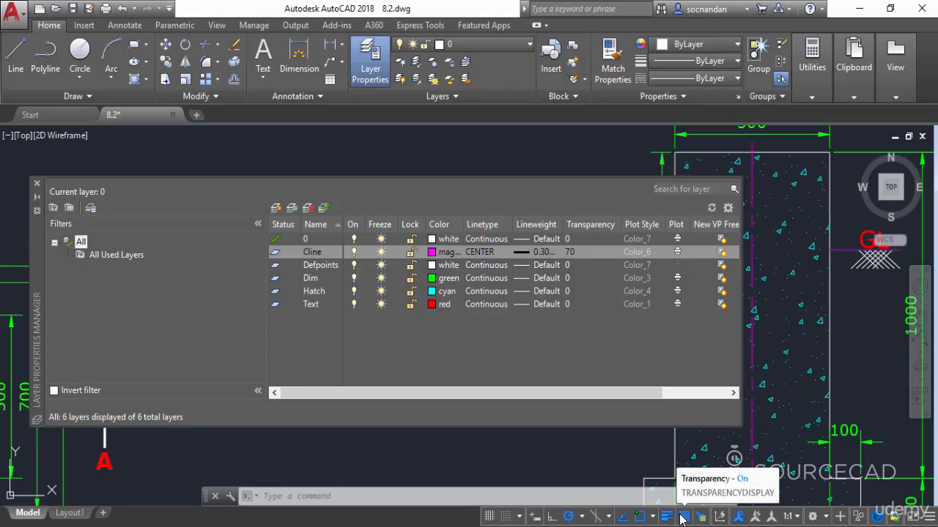
- Turn plotting of the Dim layer off and back on, resizing the layer palette to check the section drawing in between
{"action": "left_click", "coordinate": [677, 265]}
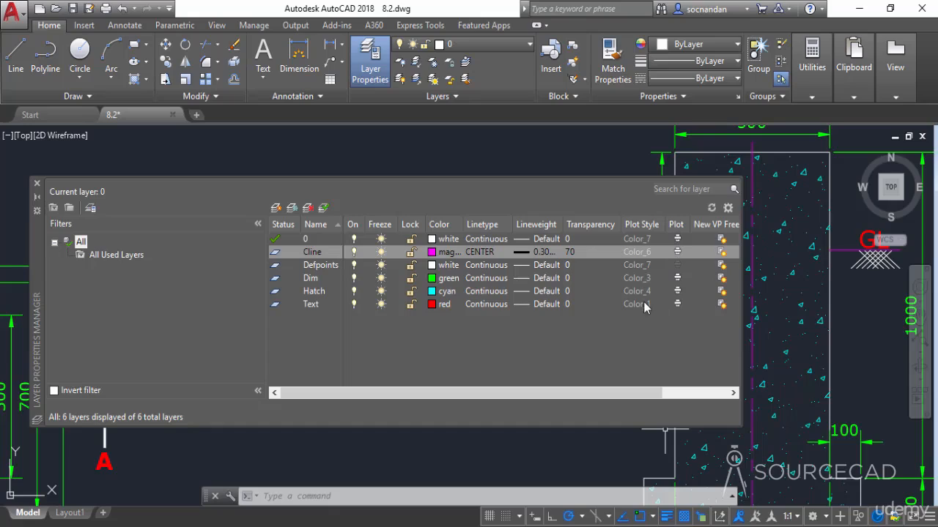
{"action": "left_click", "coordinate": [677, 283]}
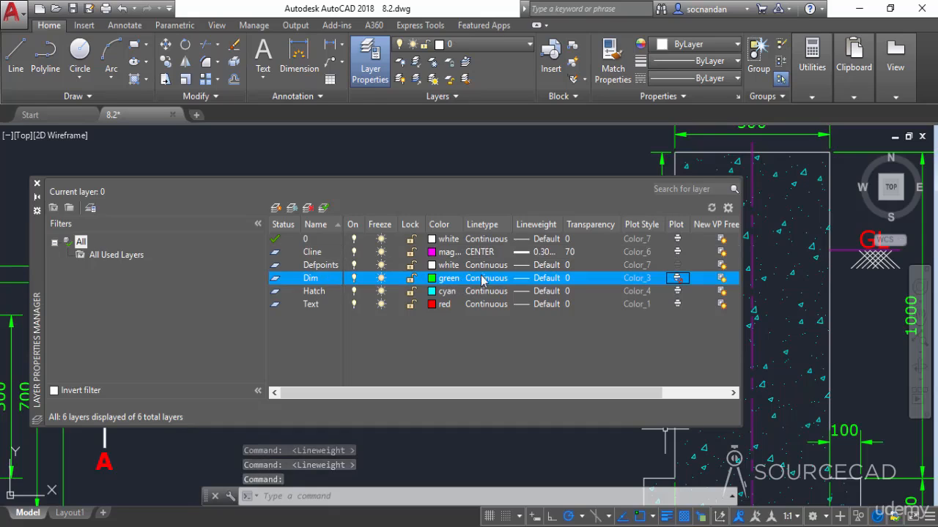
{"action": "scroll", "coordinate": [783, 288], "scroll_direction": "down", "scroll_amount": 3}
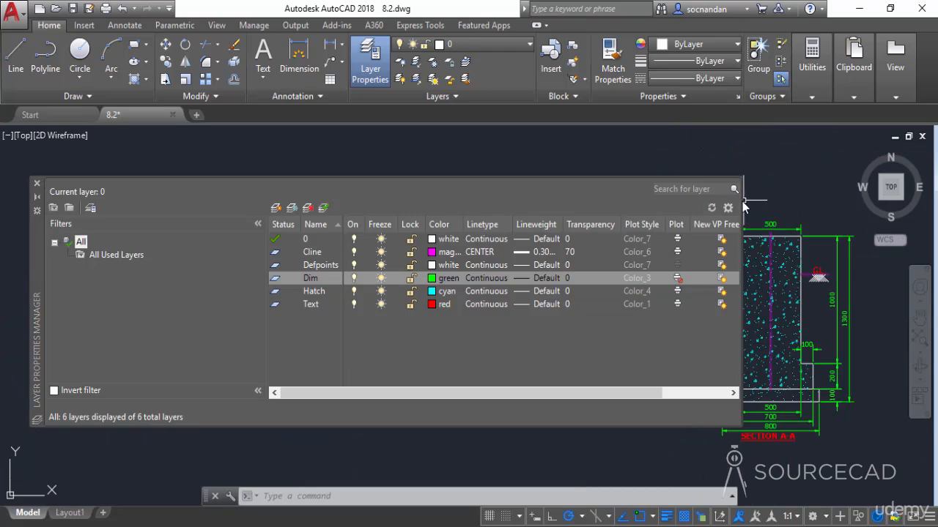
{"action": "left_click_drag", "start_coordinate": [737, 205], "coordinate": [513, 205]}
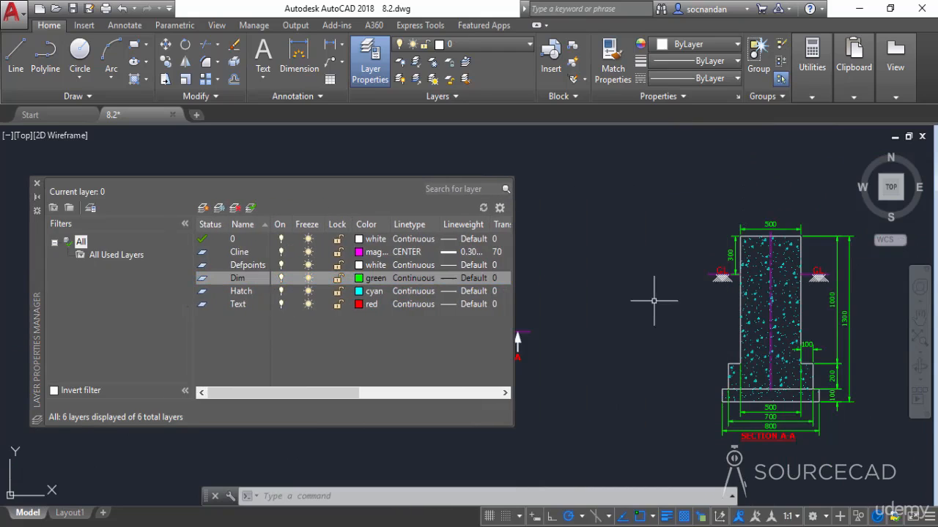
{"action": "middle_click_drag", "start_coordinate": [653, 300], "coordinate": [543, 282]}
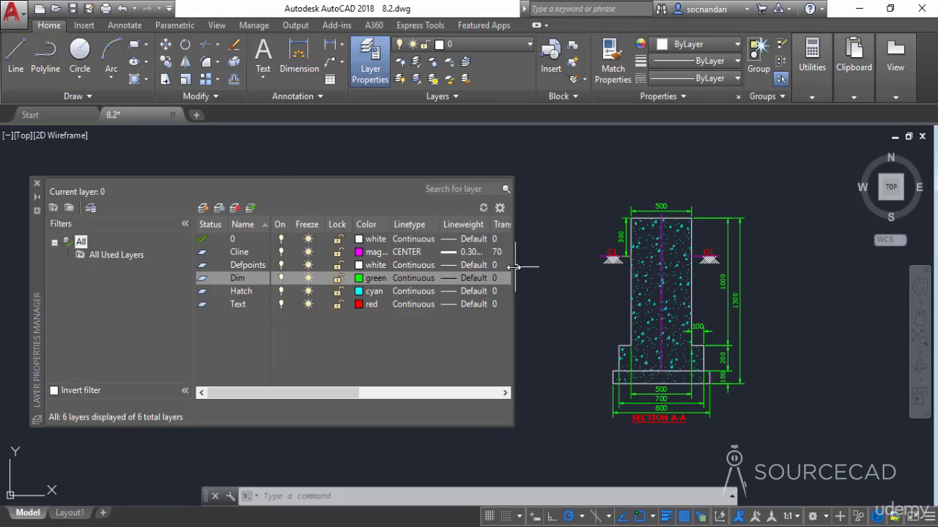
{"action": "left_click_drag", "start_coordinate": [516, 267], "coordinate": [775, 278]}
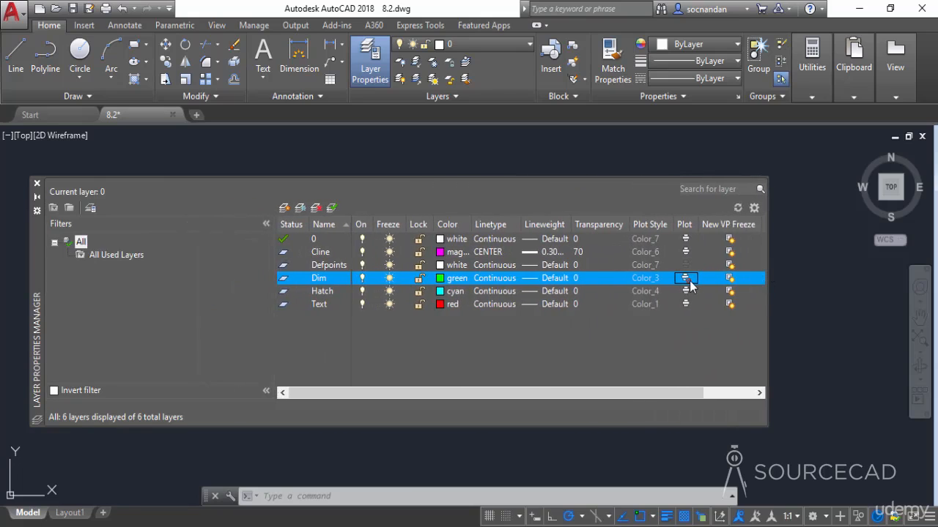
- Select the Defpoints layer and narrow the layer palette so the whole section drawing can be seen
{"action": "double_click", "coordinate": [328, 265]}
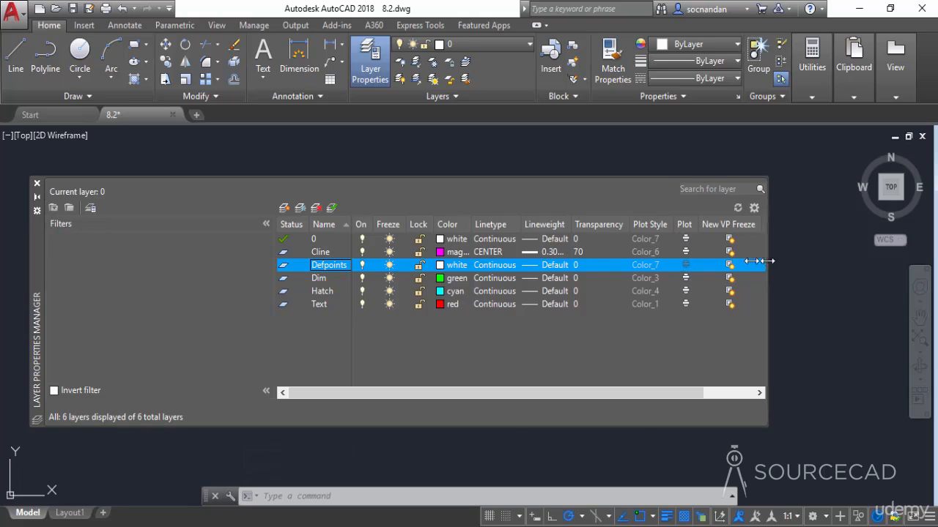
{"action": "mouse_move", "coordinate": [767, 264]}
{"action": "left_mouse_down"}
{"action": "mouse_move", "coordinate": [405, 273]}
{"action": "mouse_move", "coordinate": [439, 272]}
{"action": "left_mouse_up"}
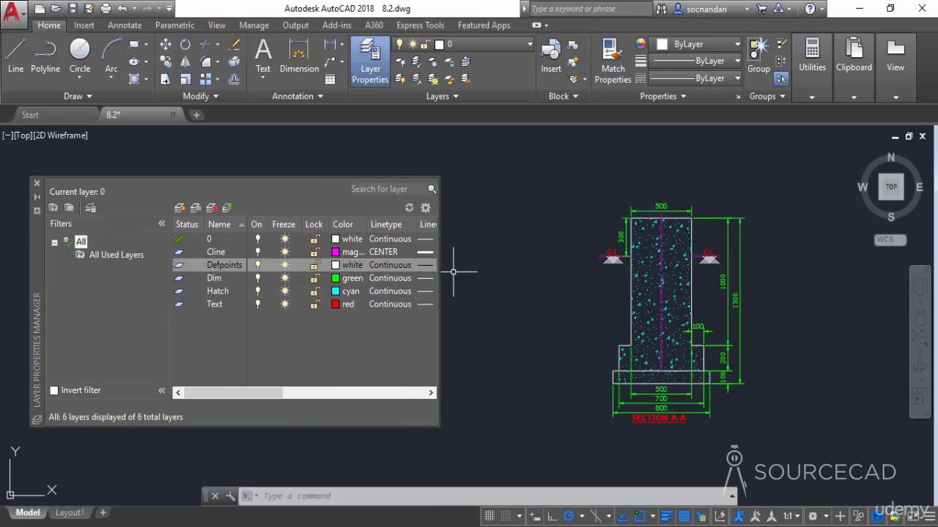